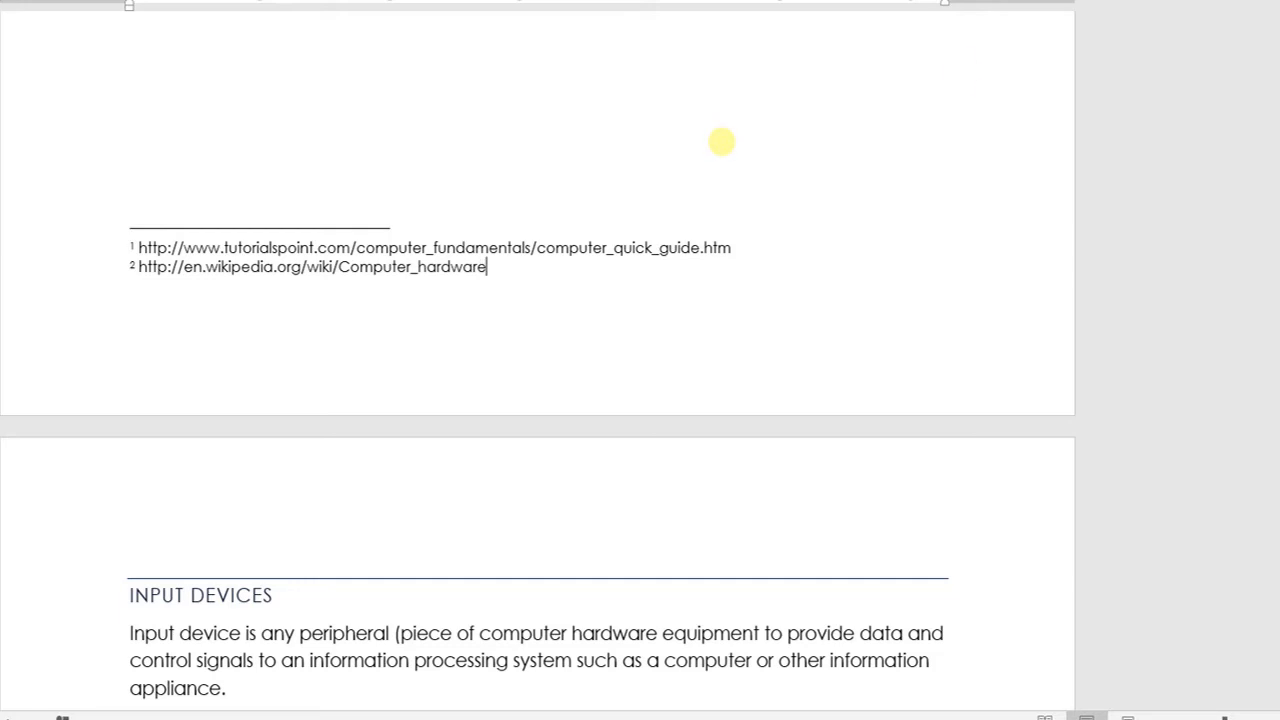
Examine the two footnotes below the hardware picture, their reference marks in the text, and the footnote navigation options
left_click_drag(1279, 352, 1279, 345)
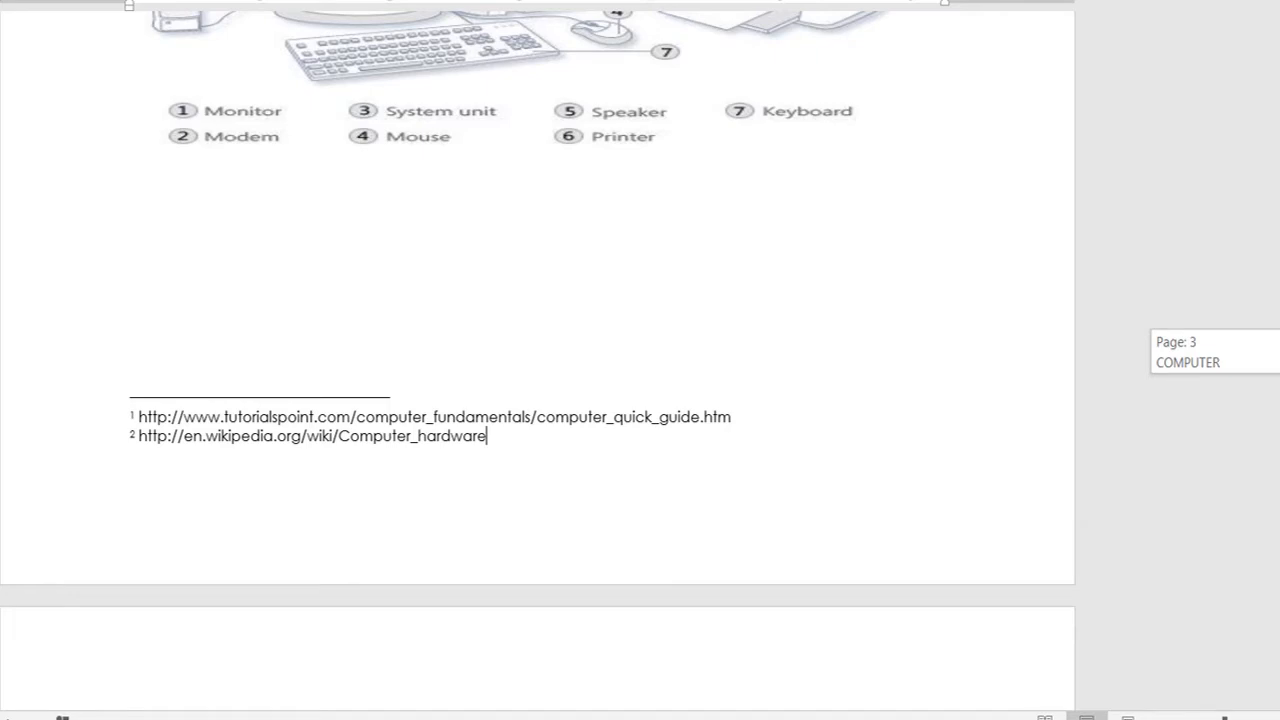
left_click_drag(1279, 345, 1279, 328)
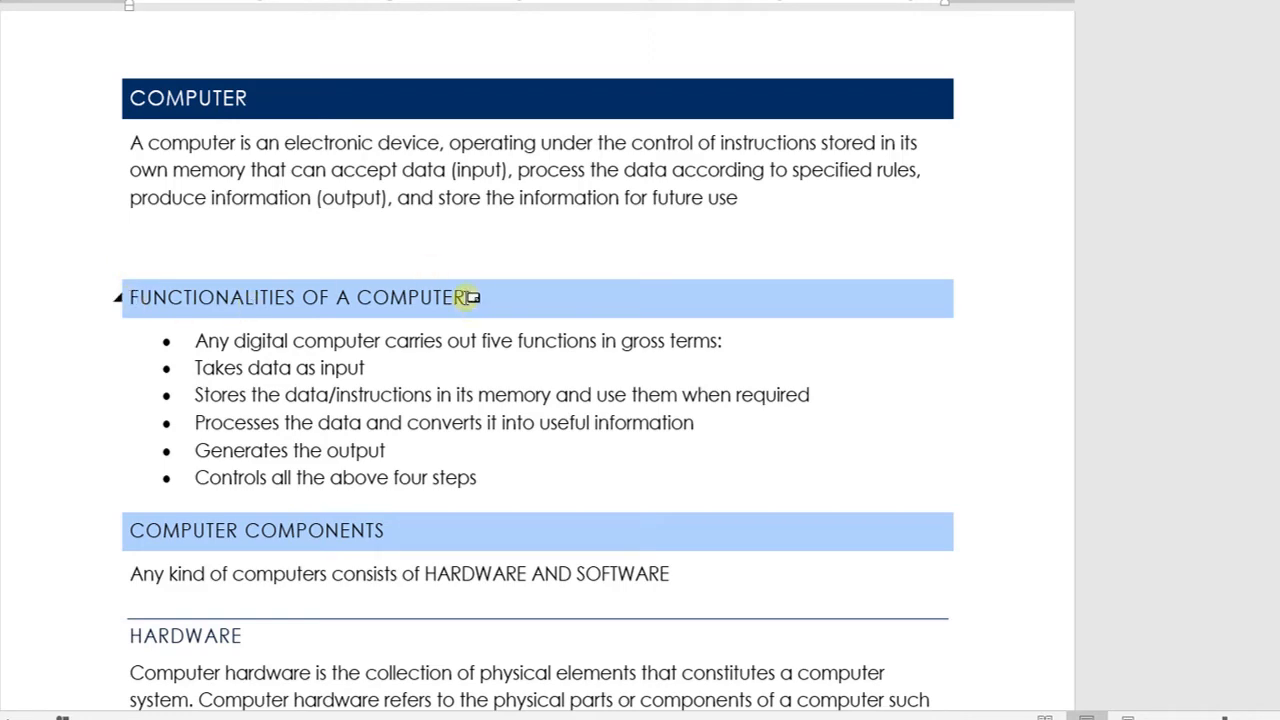
mouse_move(478, 297)
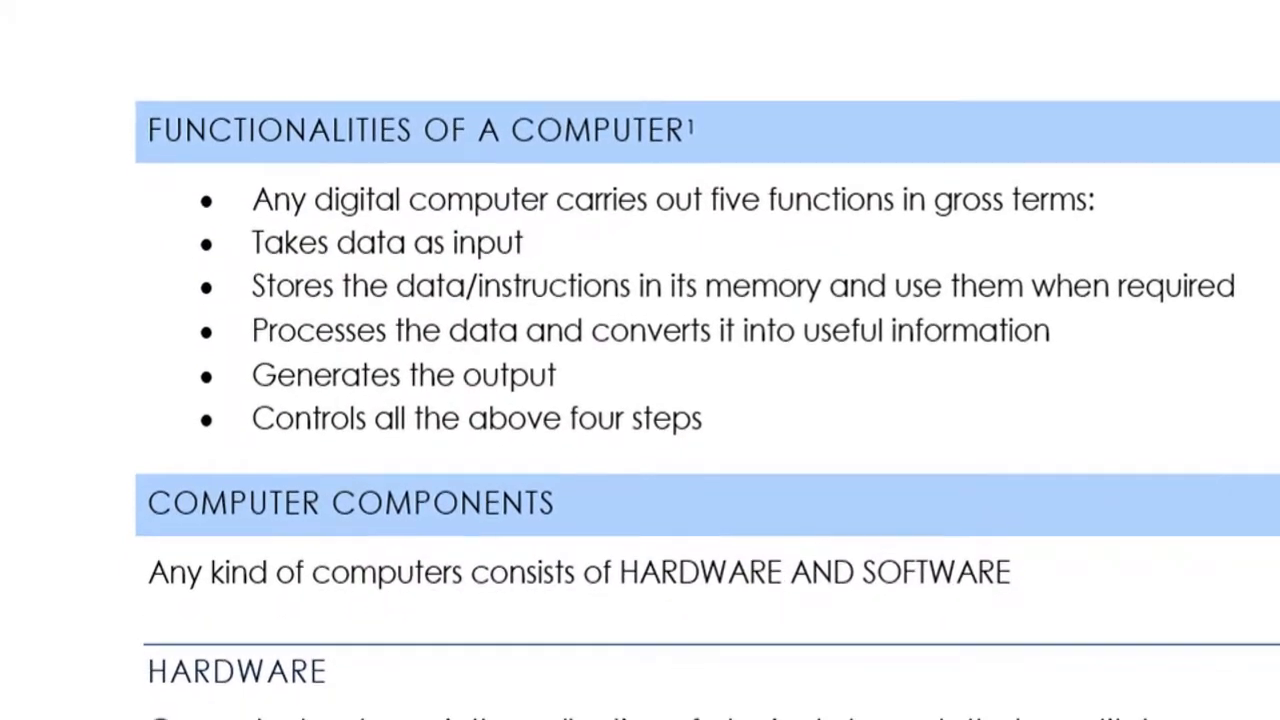
scroll(700, 400, "down", 9)
scroll(640, 400, "down", 2)
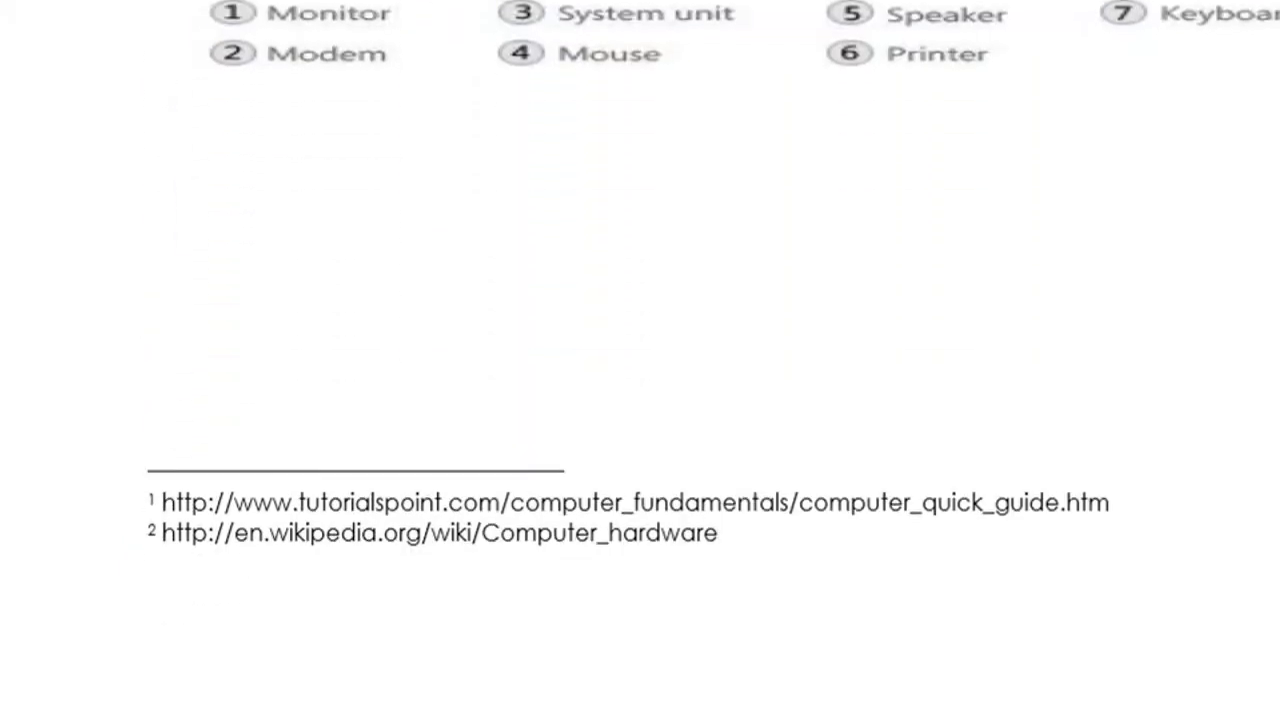
left_click(177, 531)
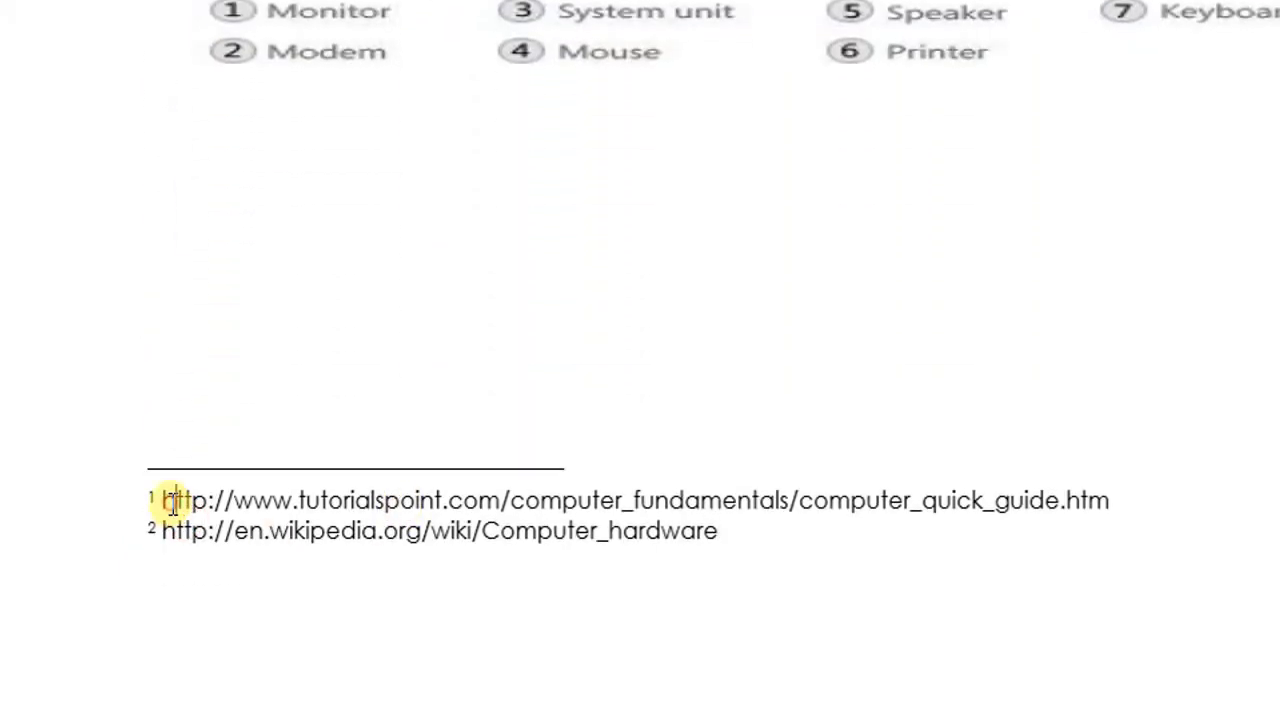
left_click(173, 502)
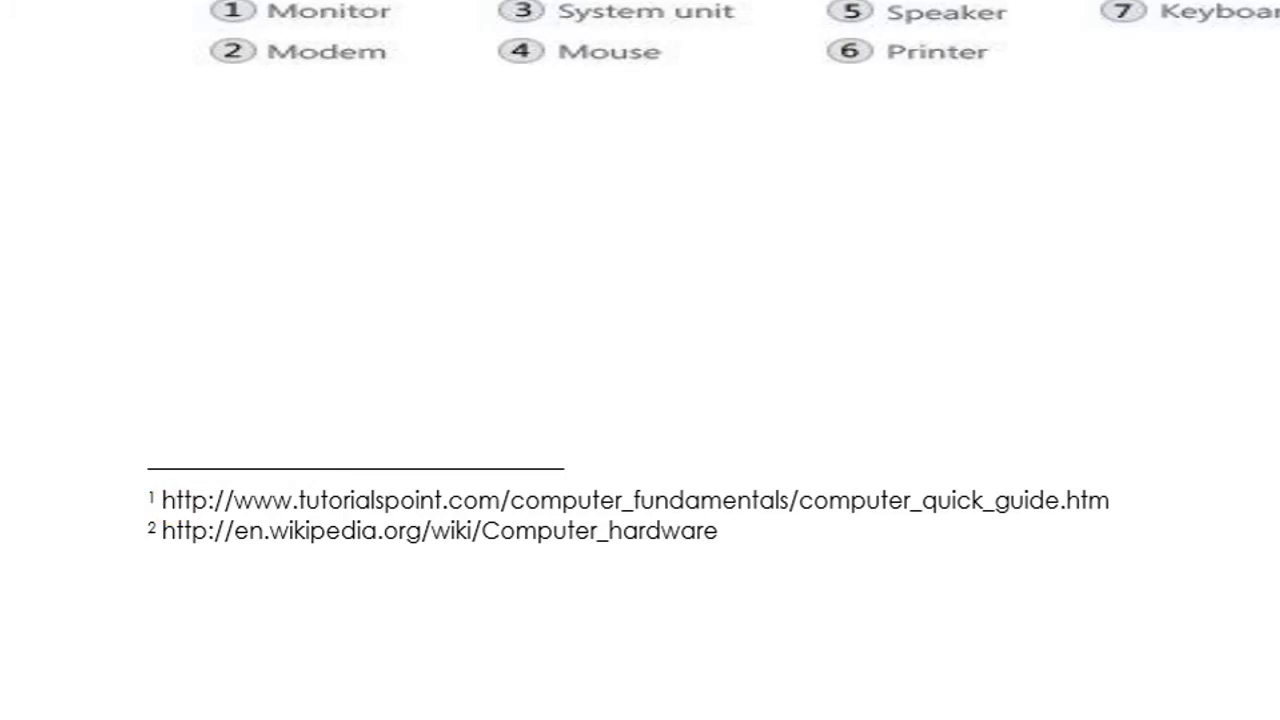
scroll(640, 360, "up", 8)
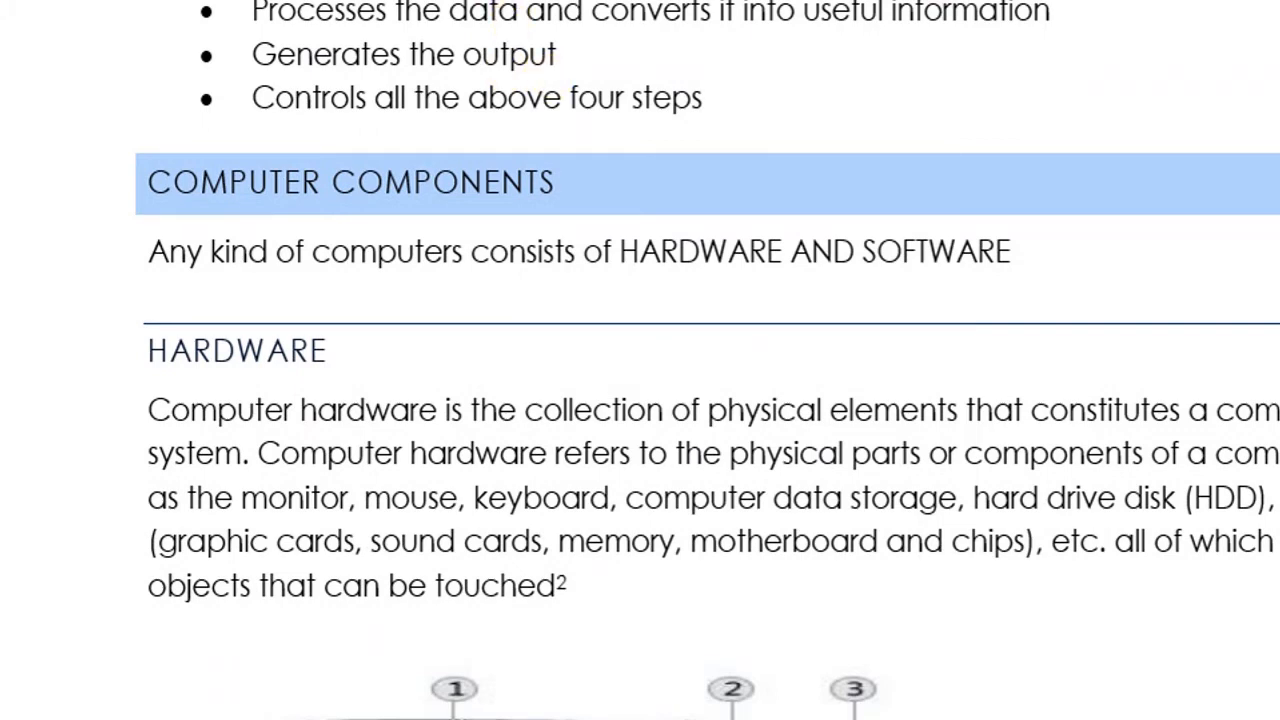
scroll(640, 360, "down", 8)
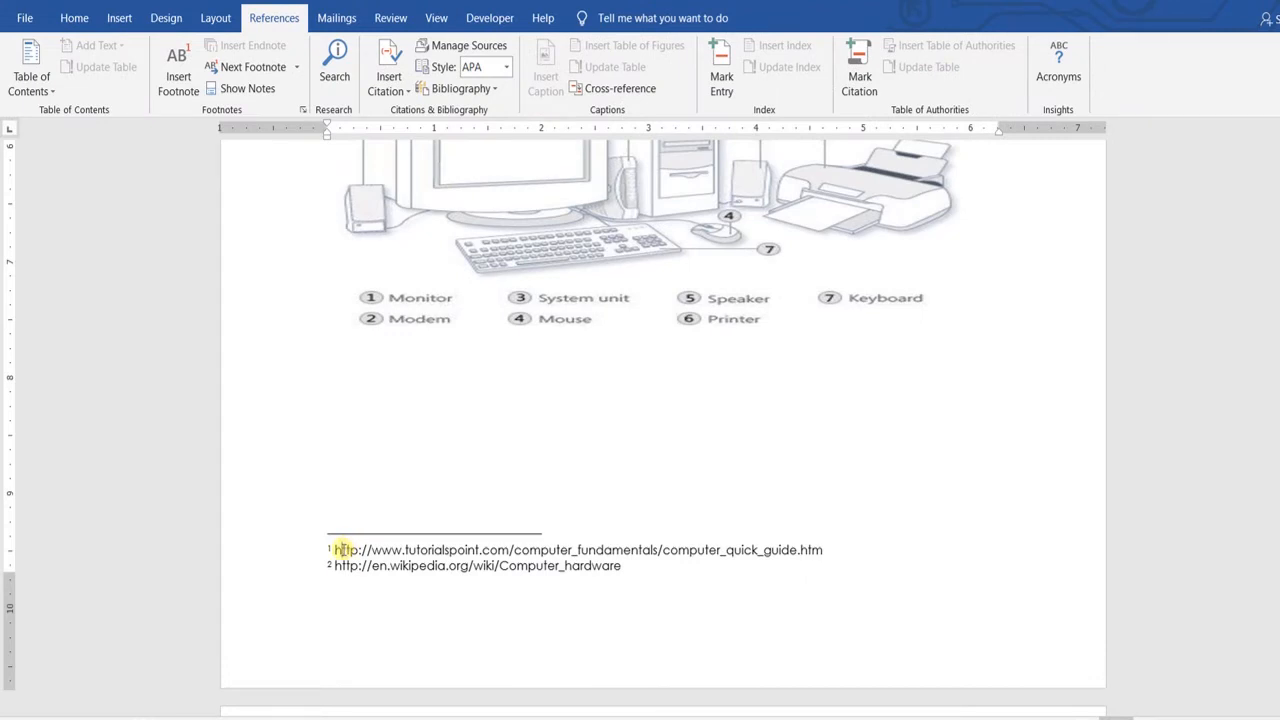
left_click(297, 67)
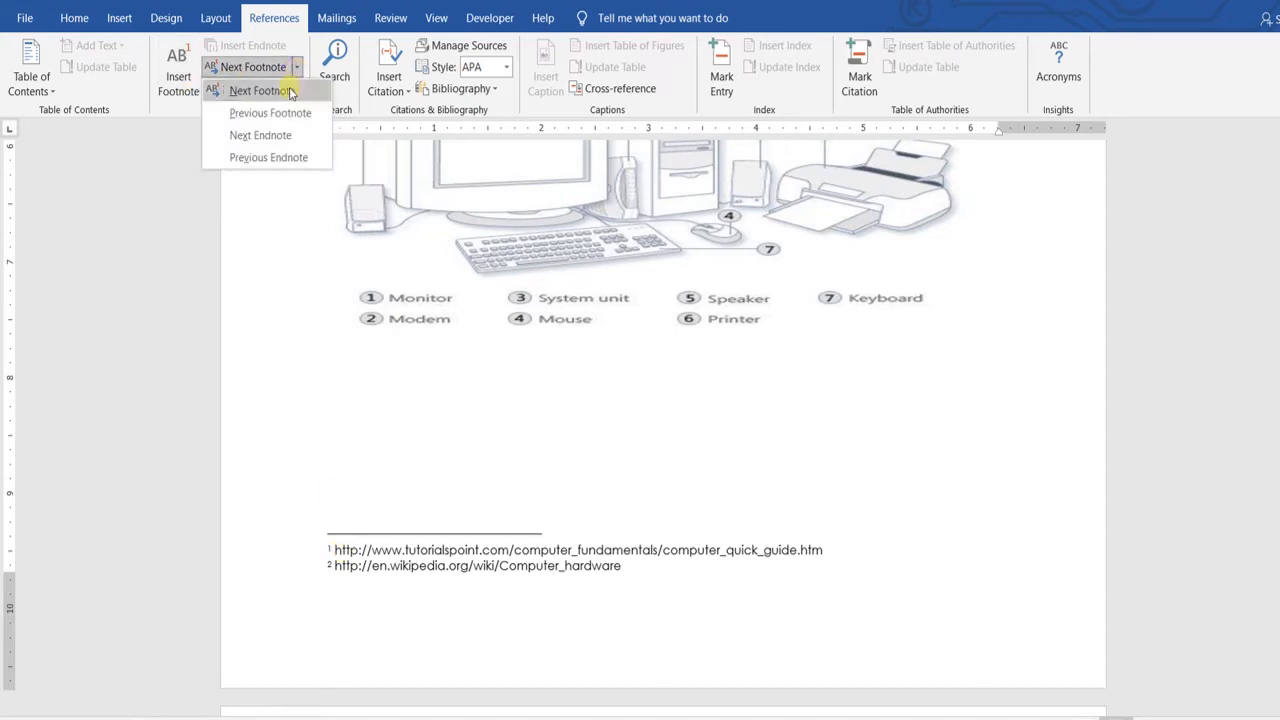
left_click(281, 288)
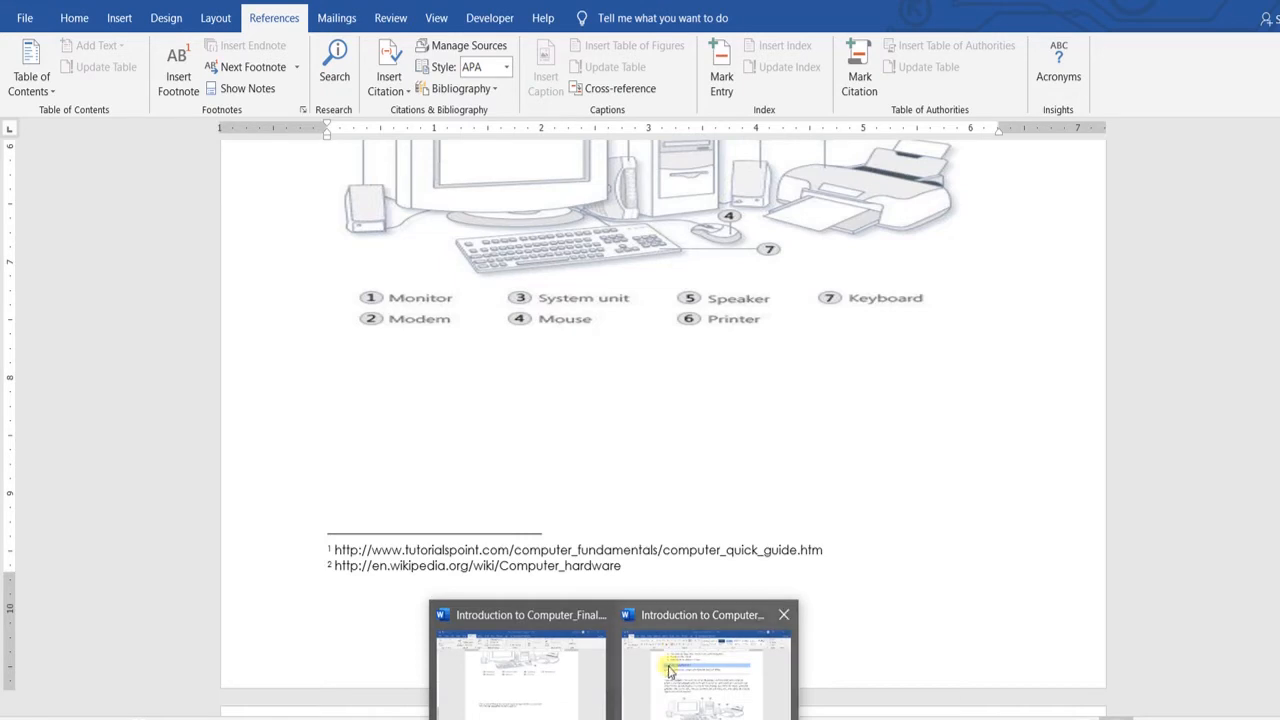
Switch to the Introduction to Computer_Draft document and insert a footnote at the end of the "Functionalities of a Computer" heading
left_click(690, 675)
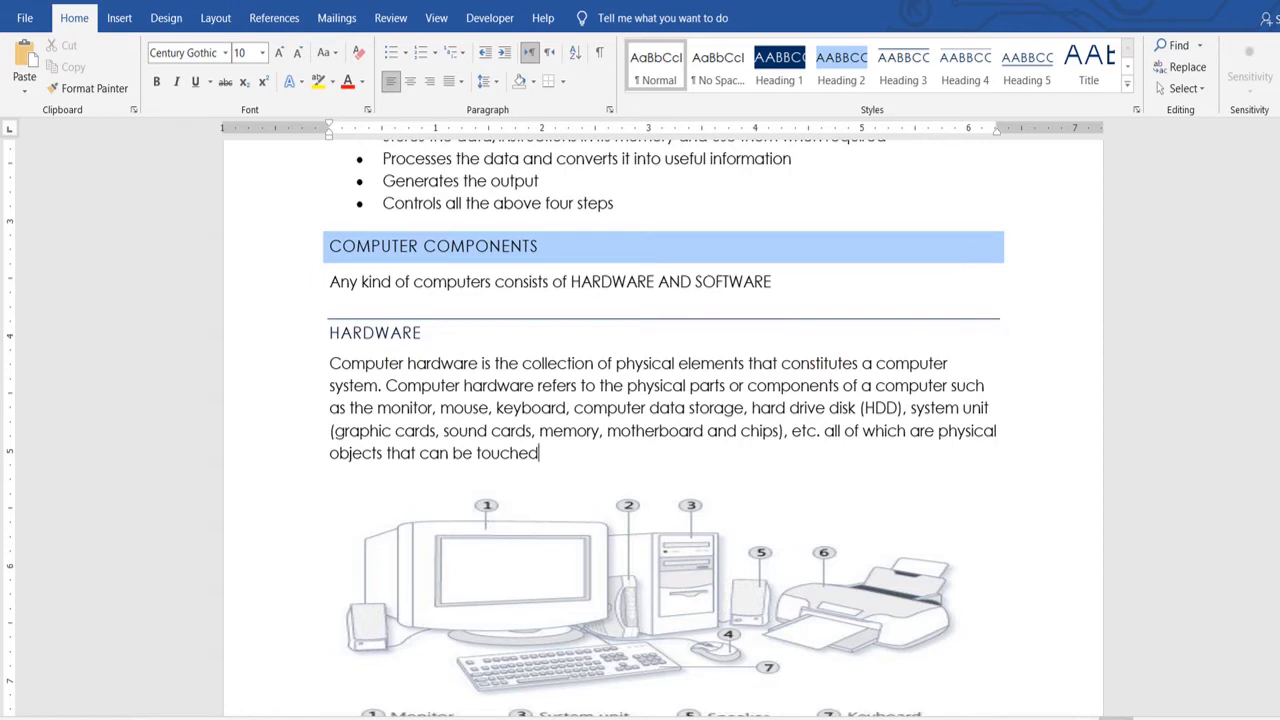
scroll(663, 420, "up", 3)
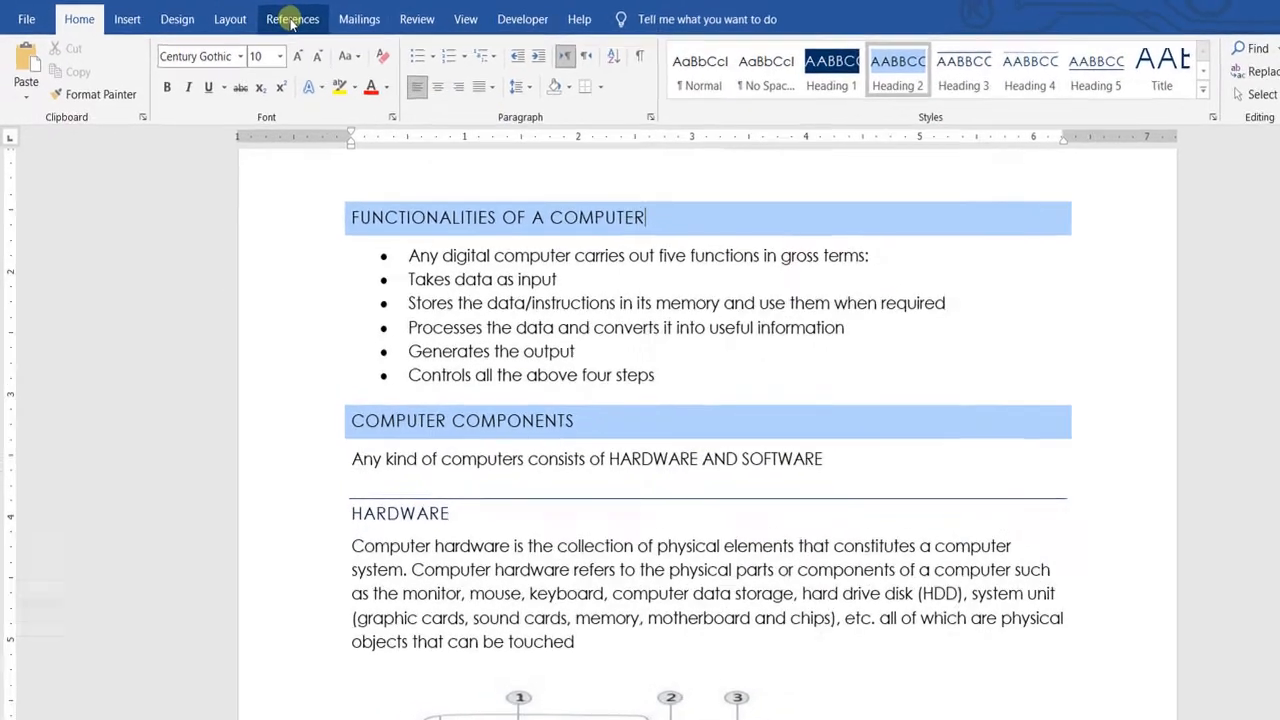
left_click(262, 17)
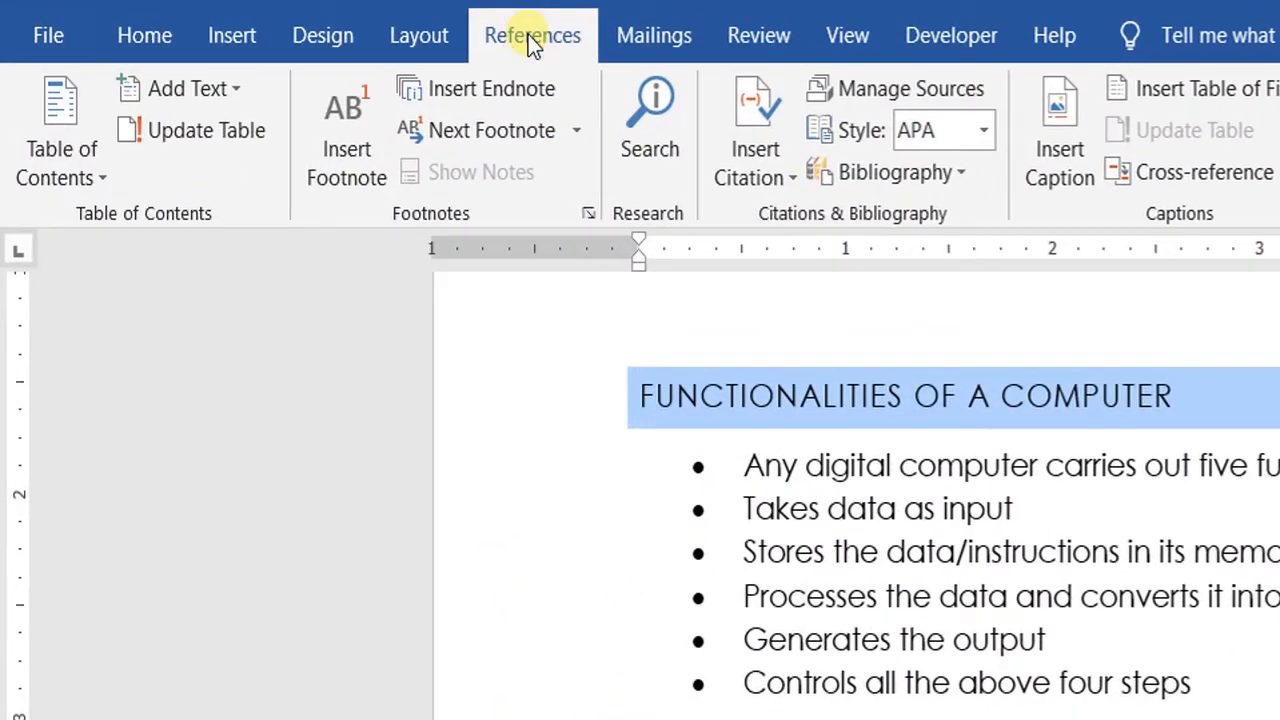
left_click(318, 169)
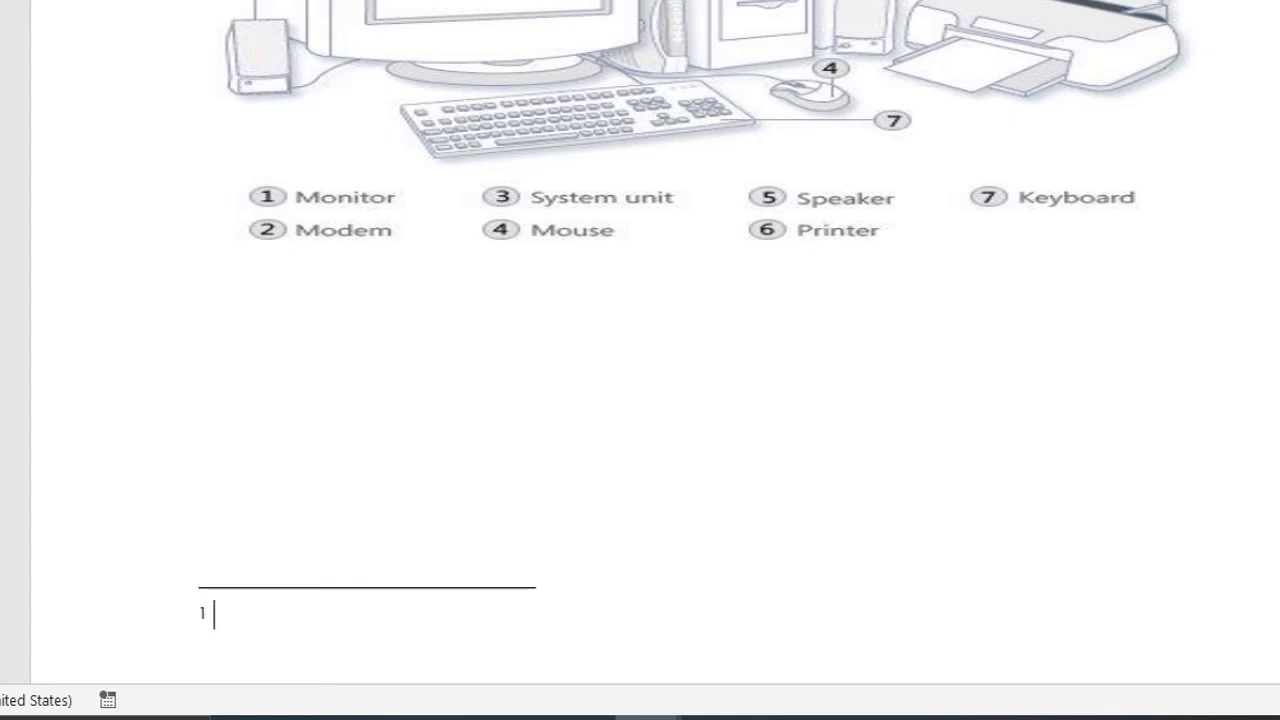
mouse_move(647, 717)
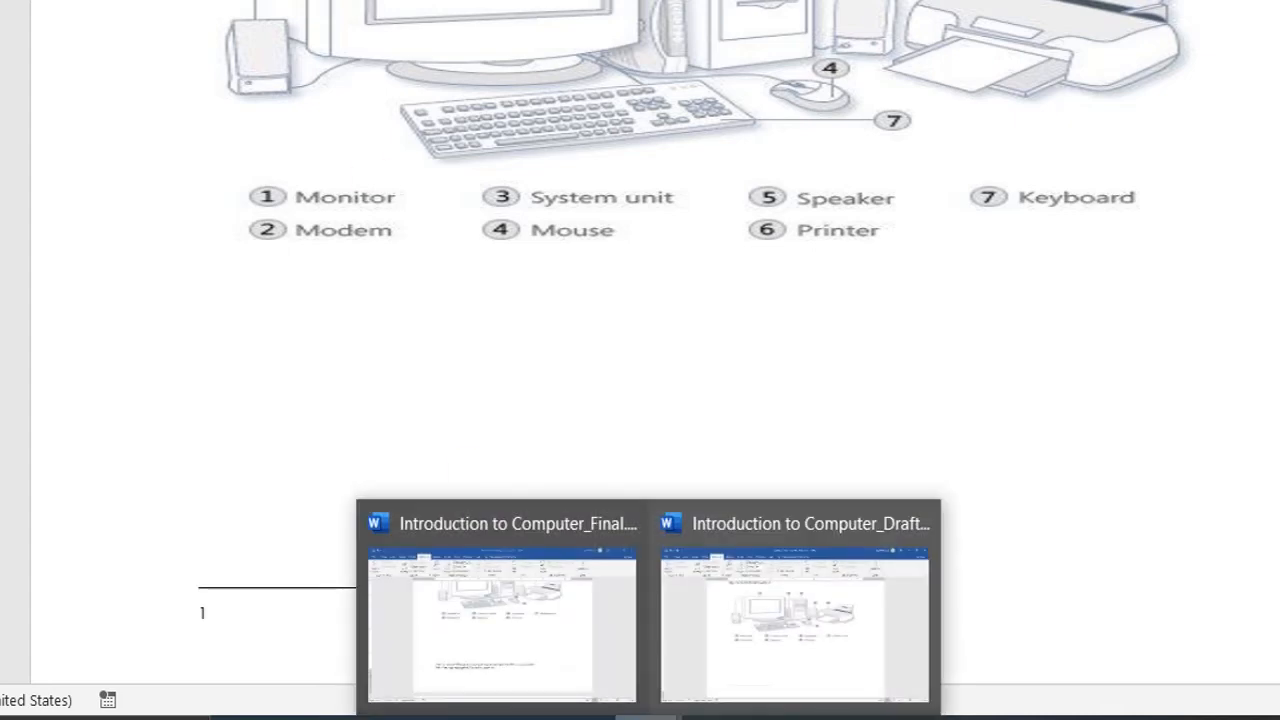
left_click(580, 652)
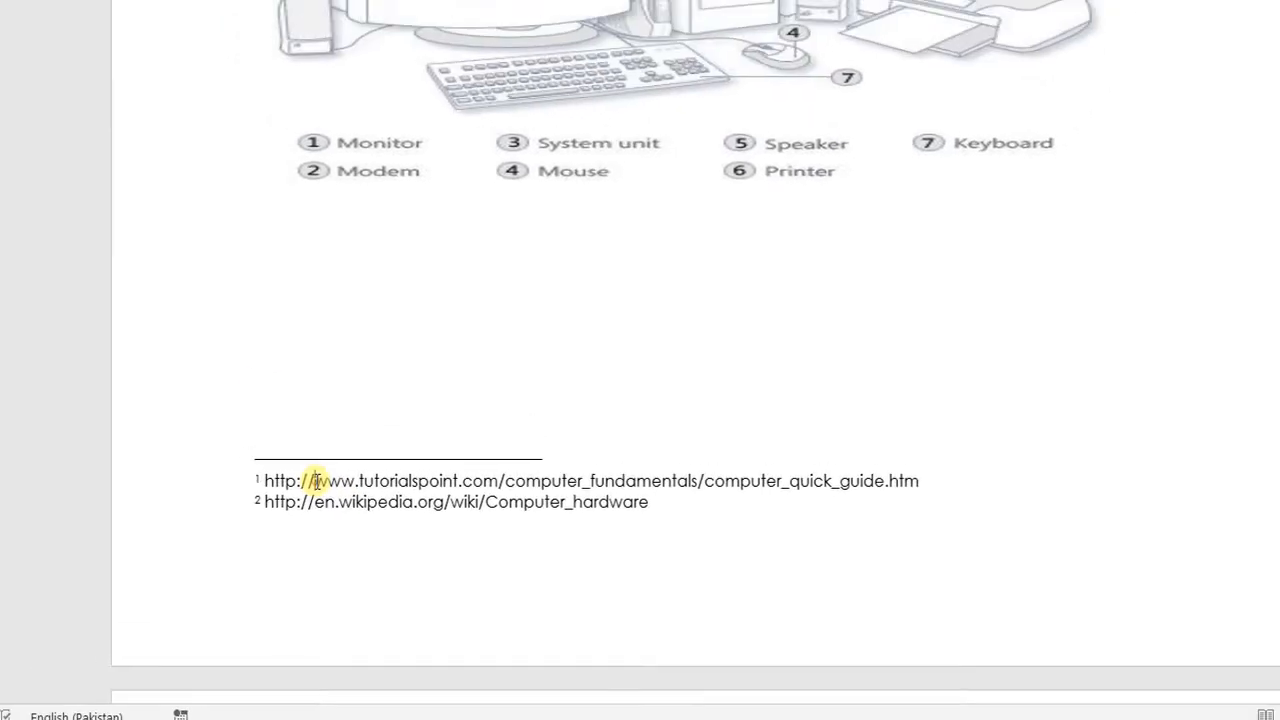
triple_click(316, 481)
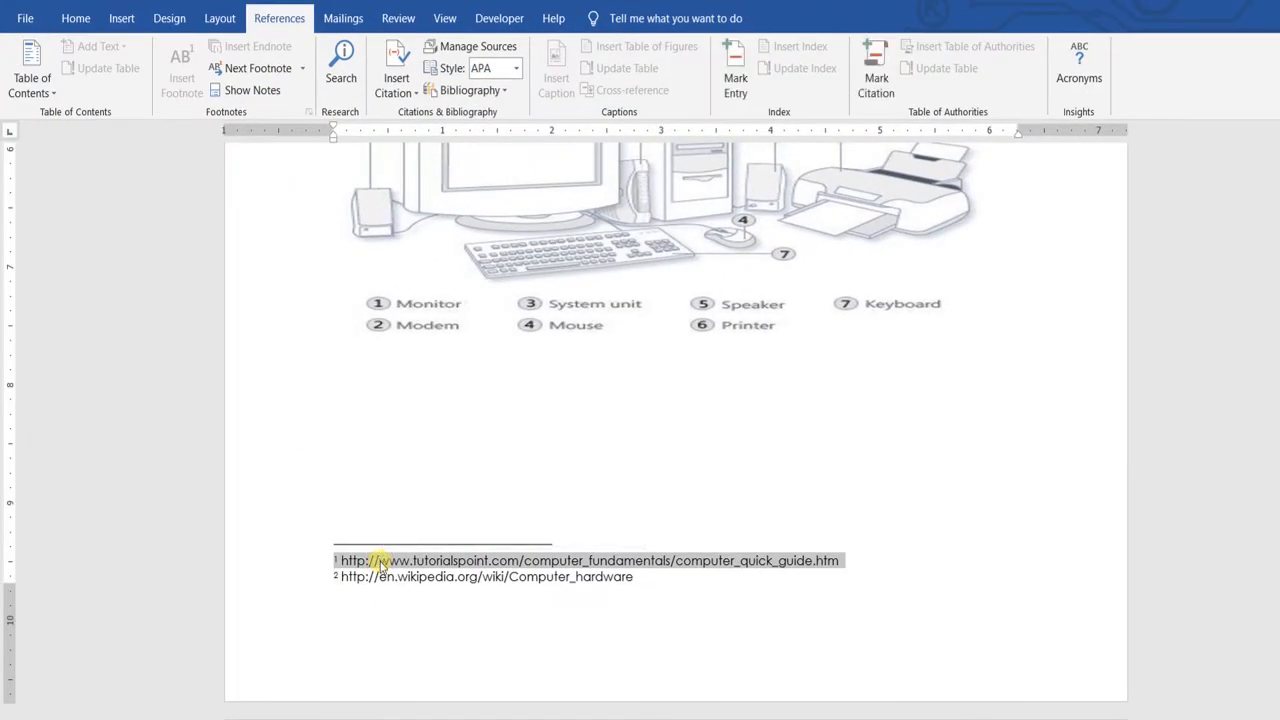
left_click(380, 563)
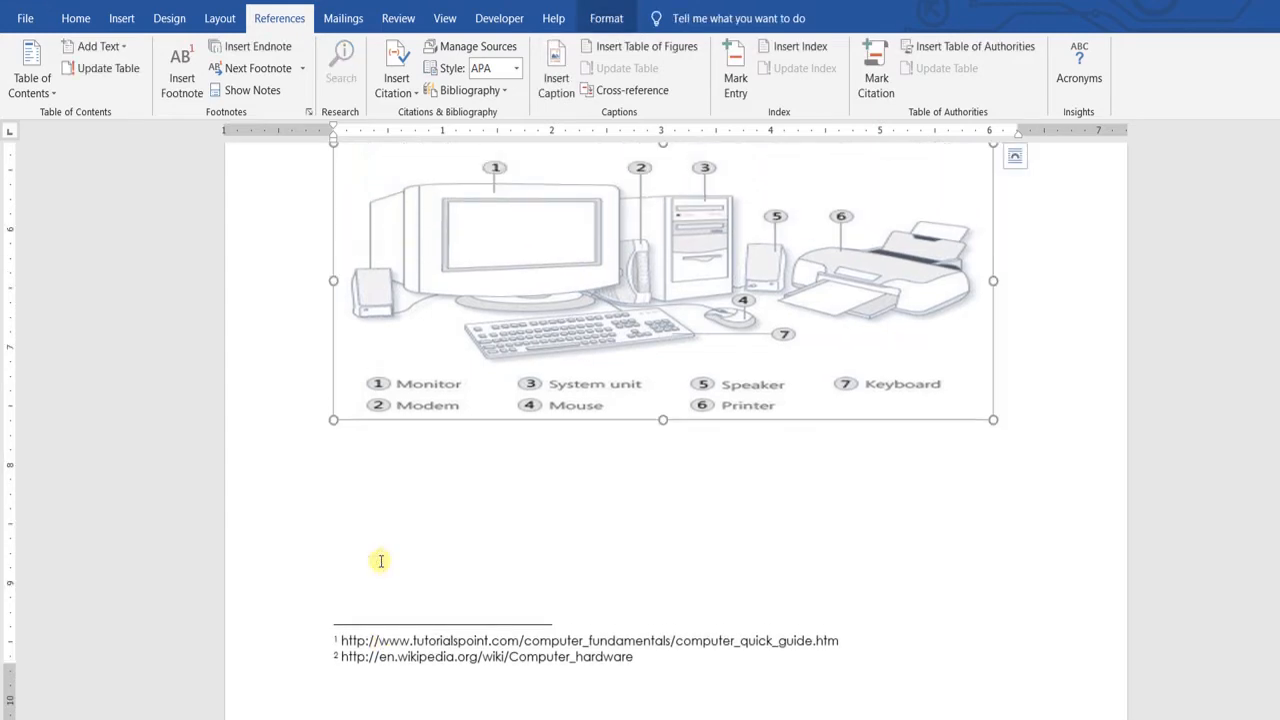
left_click(380, 562)
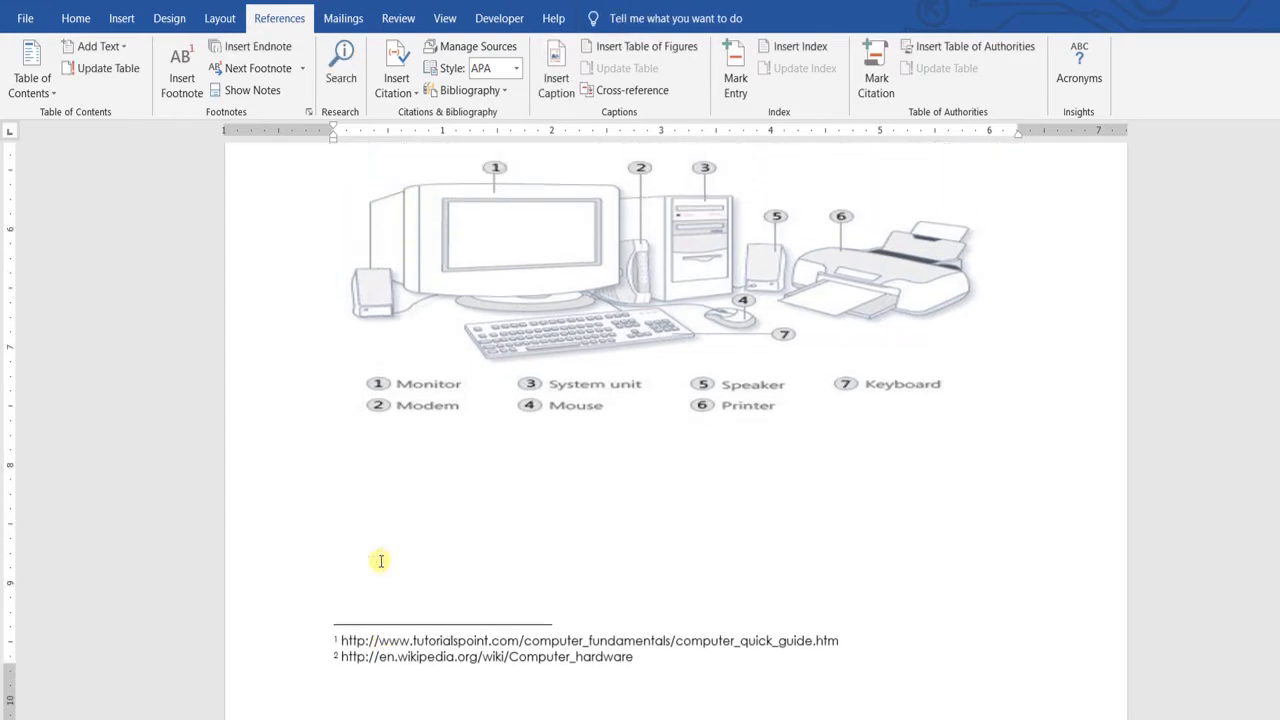
triple_click(342, 640)
key("ctrl+c")
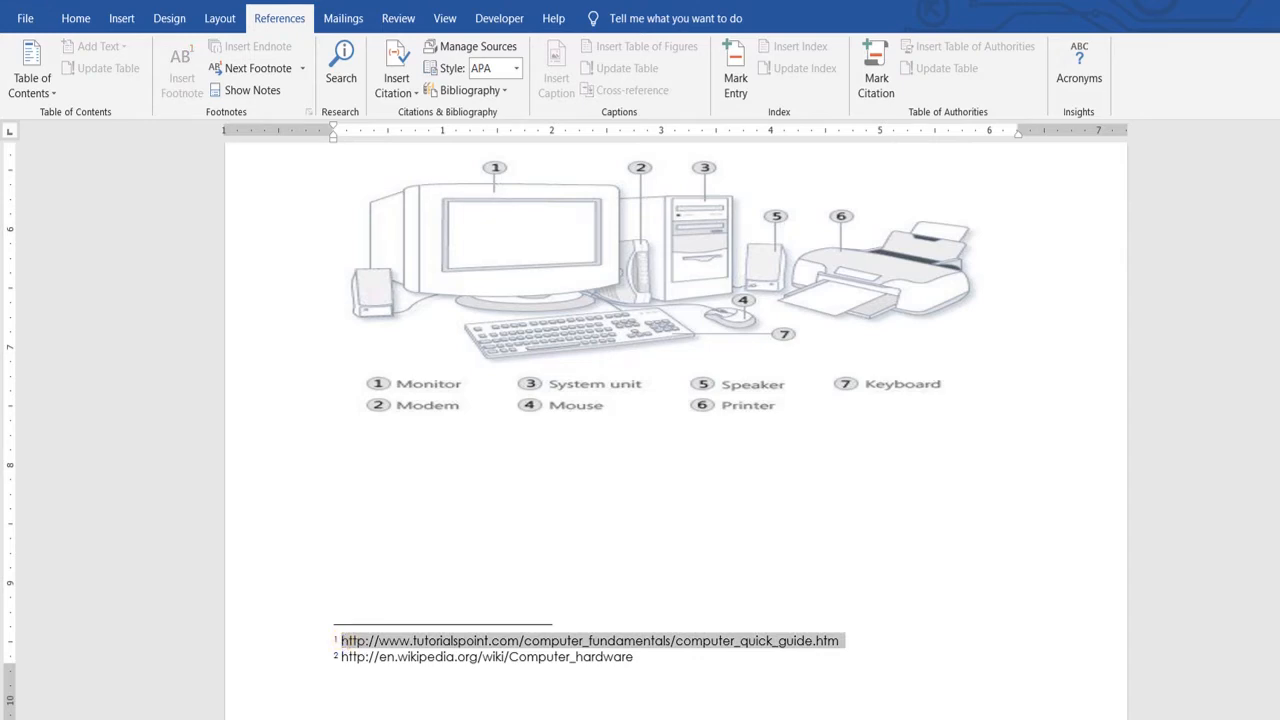
Paste the copied URL into footnote 1 of the draft document without the extra blank line, and reduce the footnote's font size
left_click(627, 718)
left_click(695, 687)
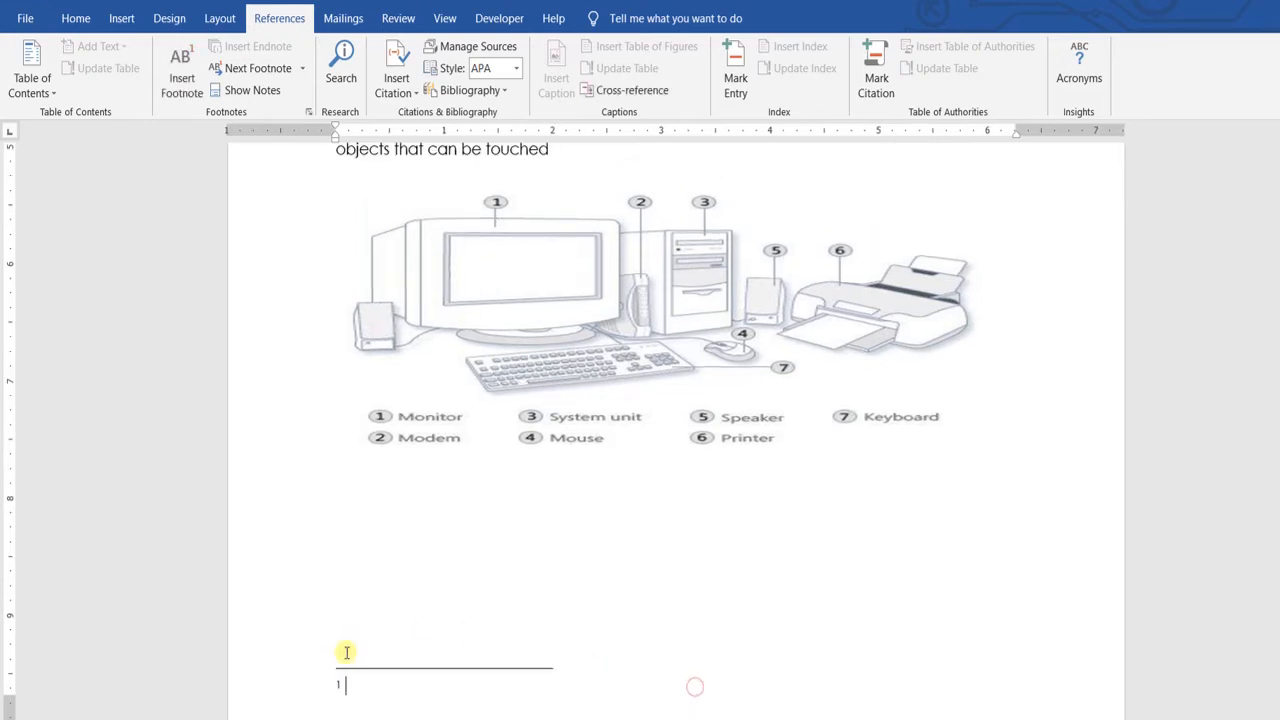
key("ctrl+v")
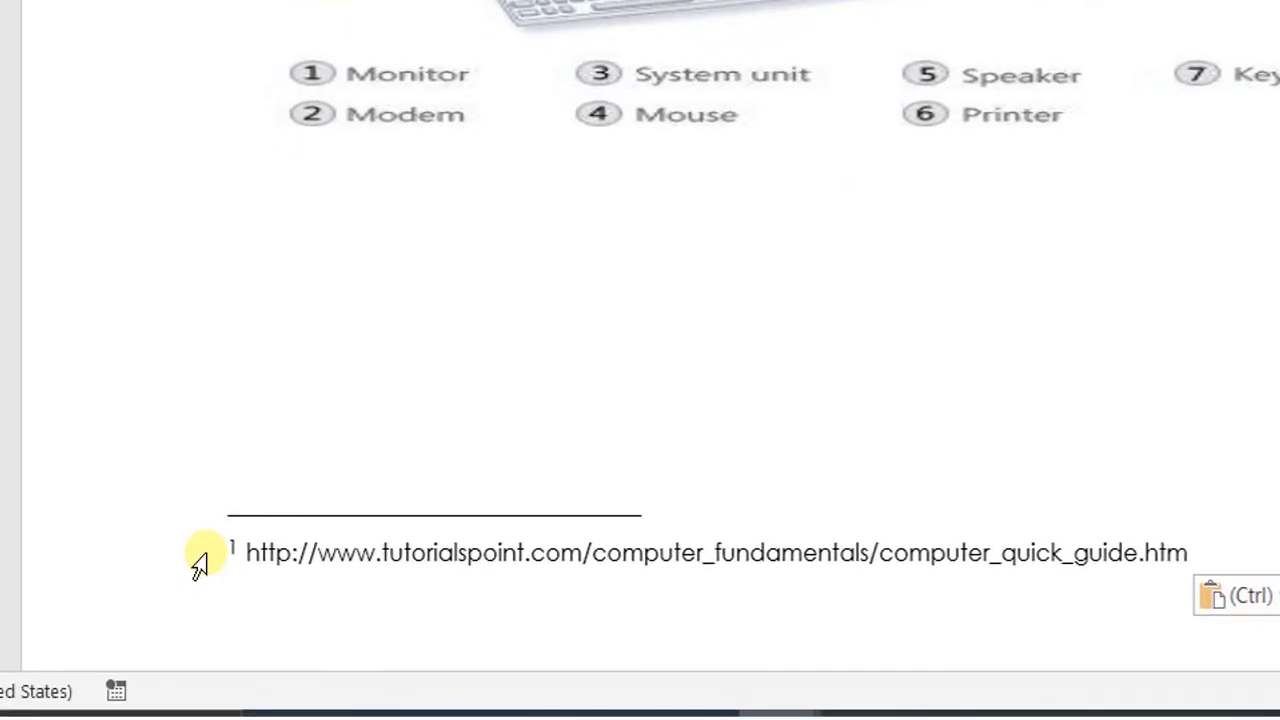
key("BackSpace")
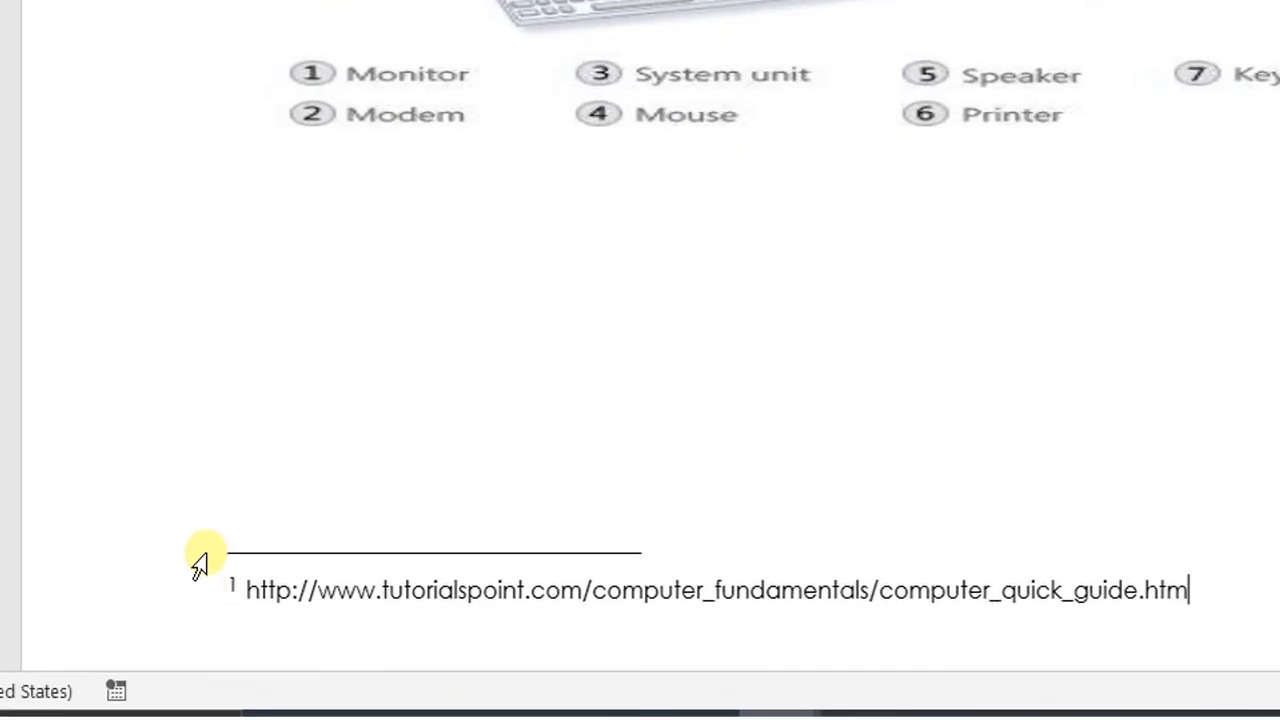
left_click(165, 604)
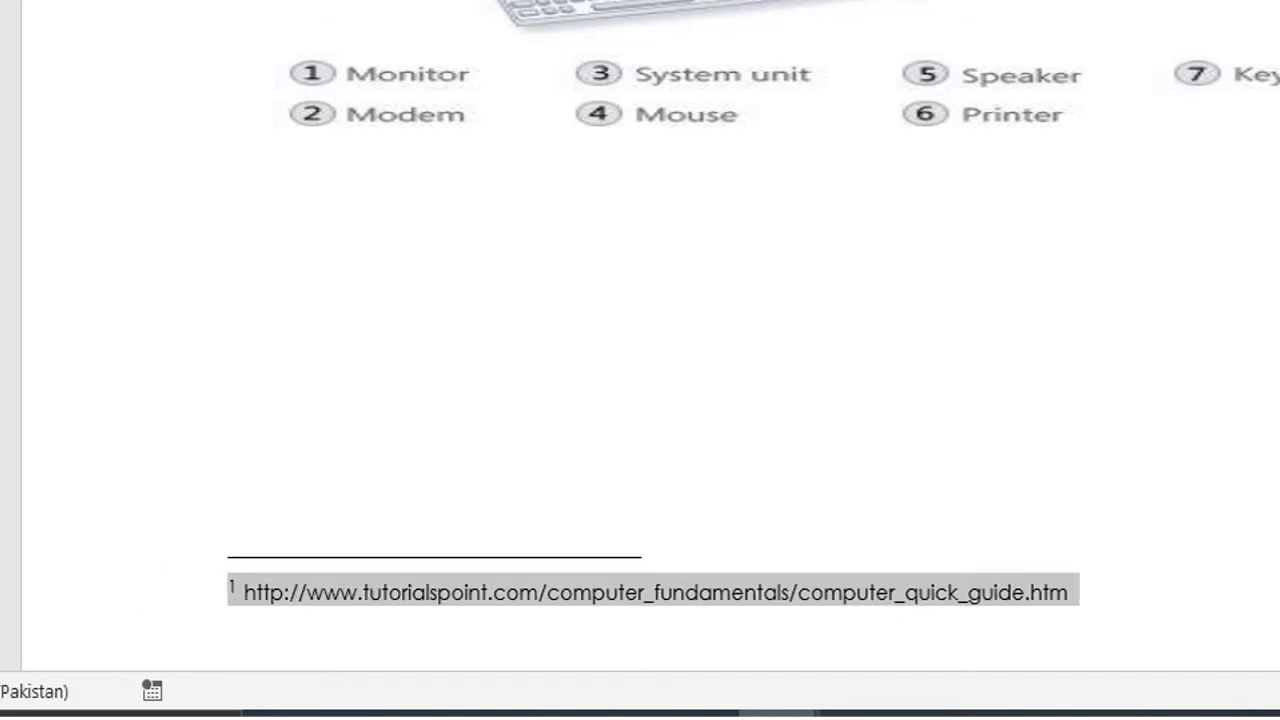
key("ctrl+shift+comma")
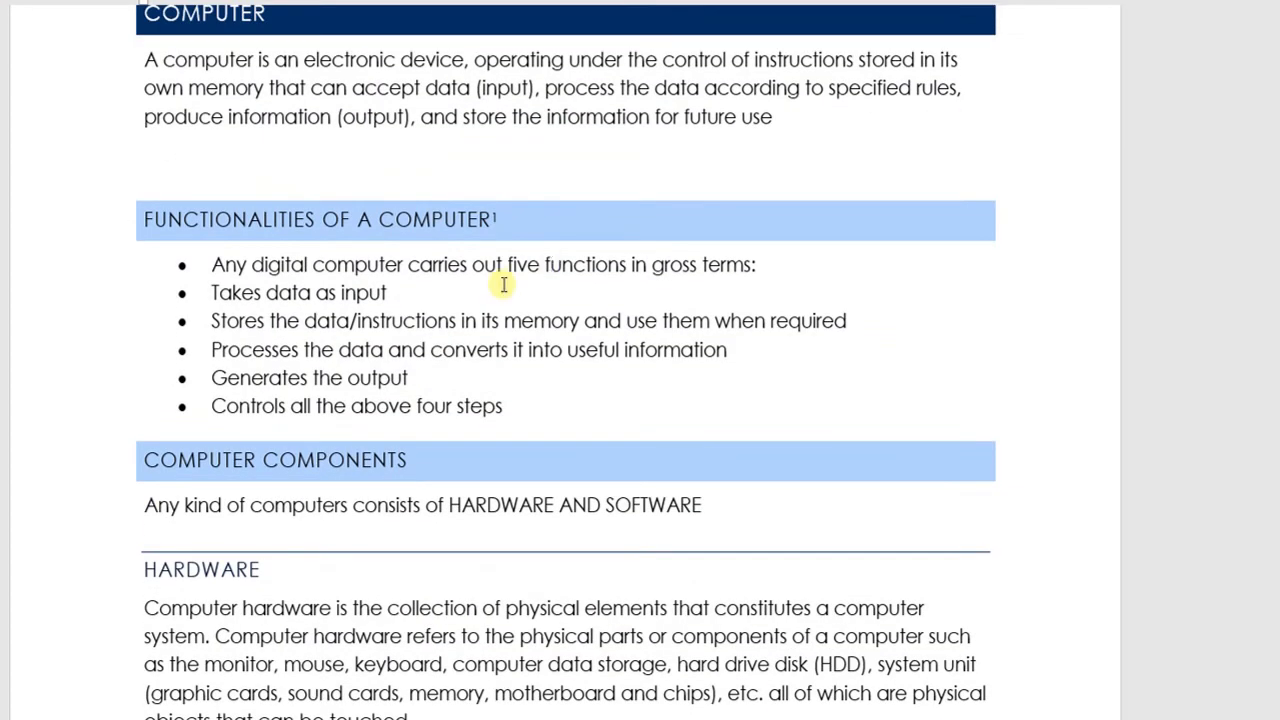
Insert a footnote at the end of the "Computer Components" heading reading "Note: This covers the components of a computer"
left_click(417, 457)
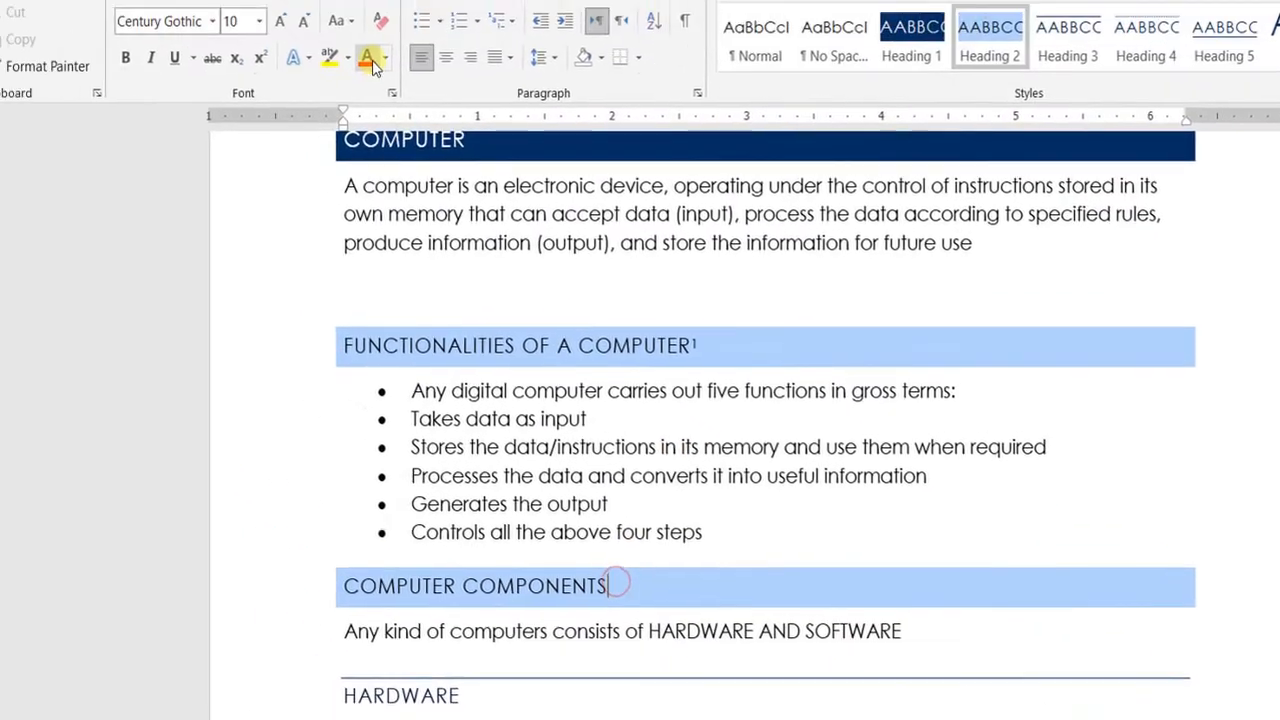
left_click(371, 24)
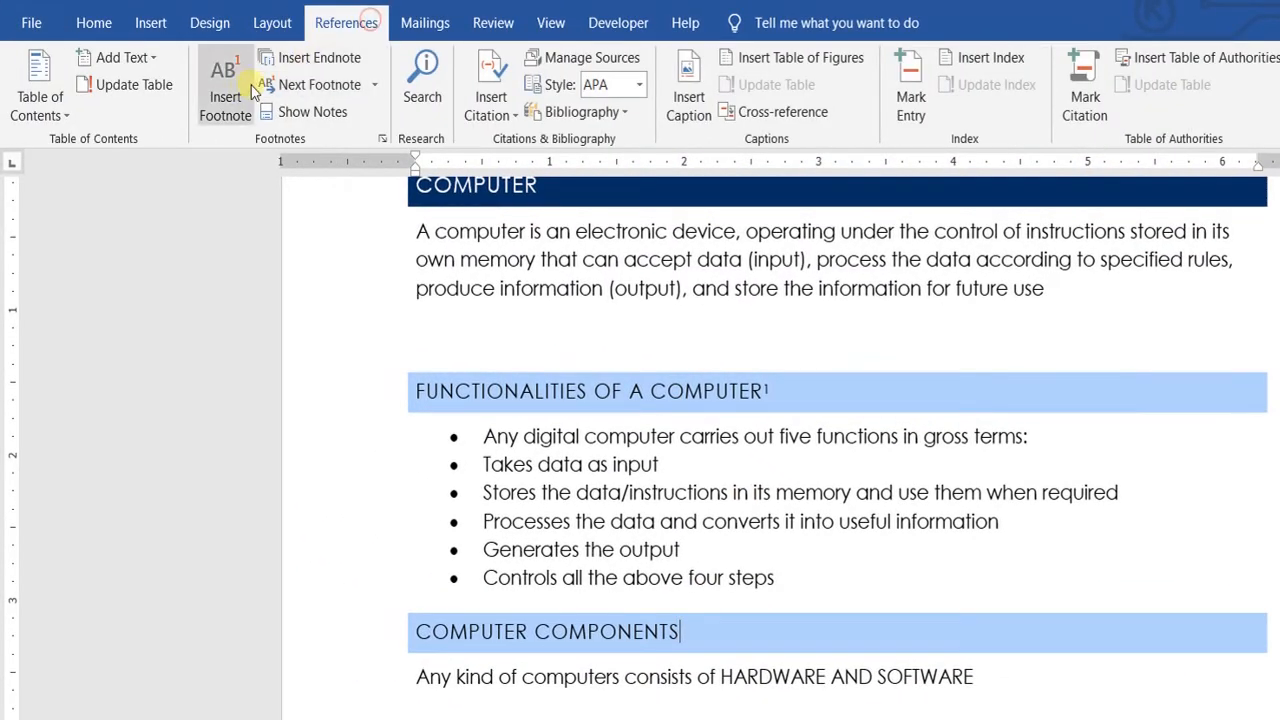
left_click(242, 87)
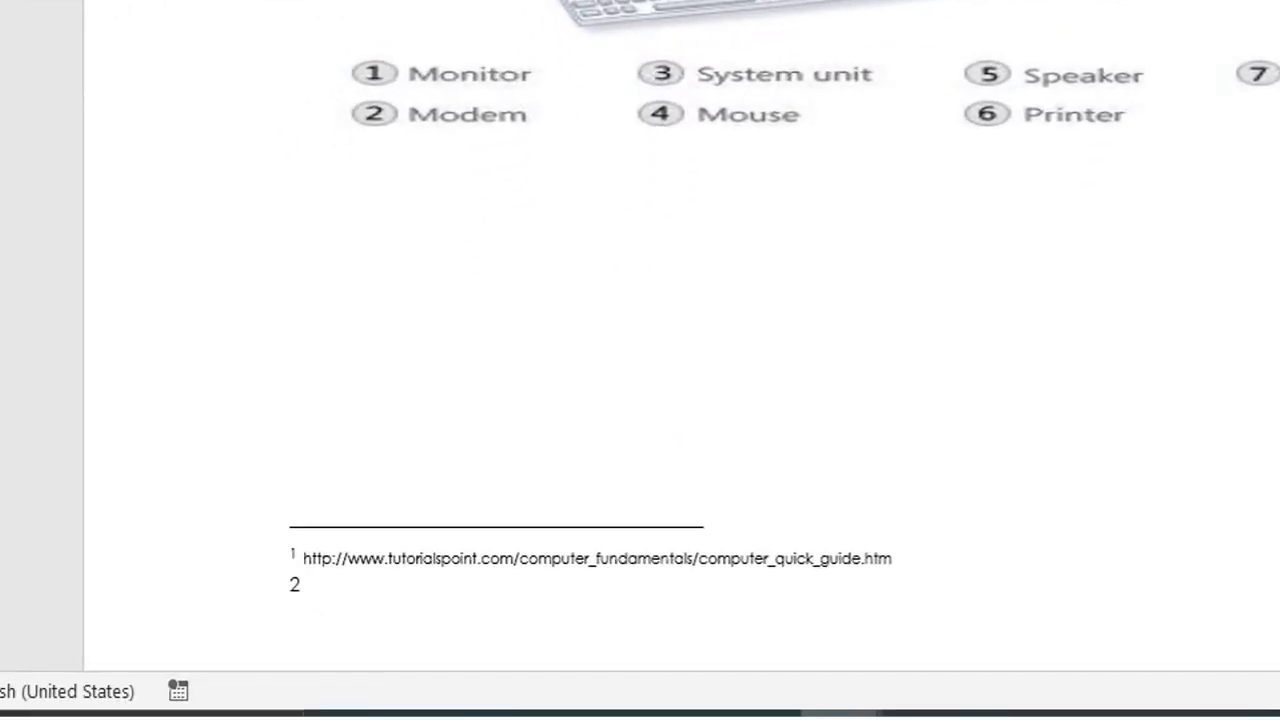
type("Note")
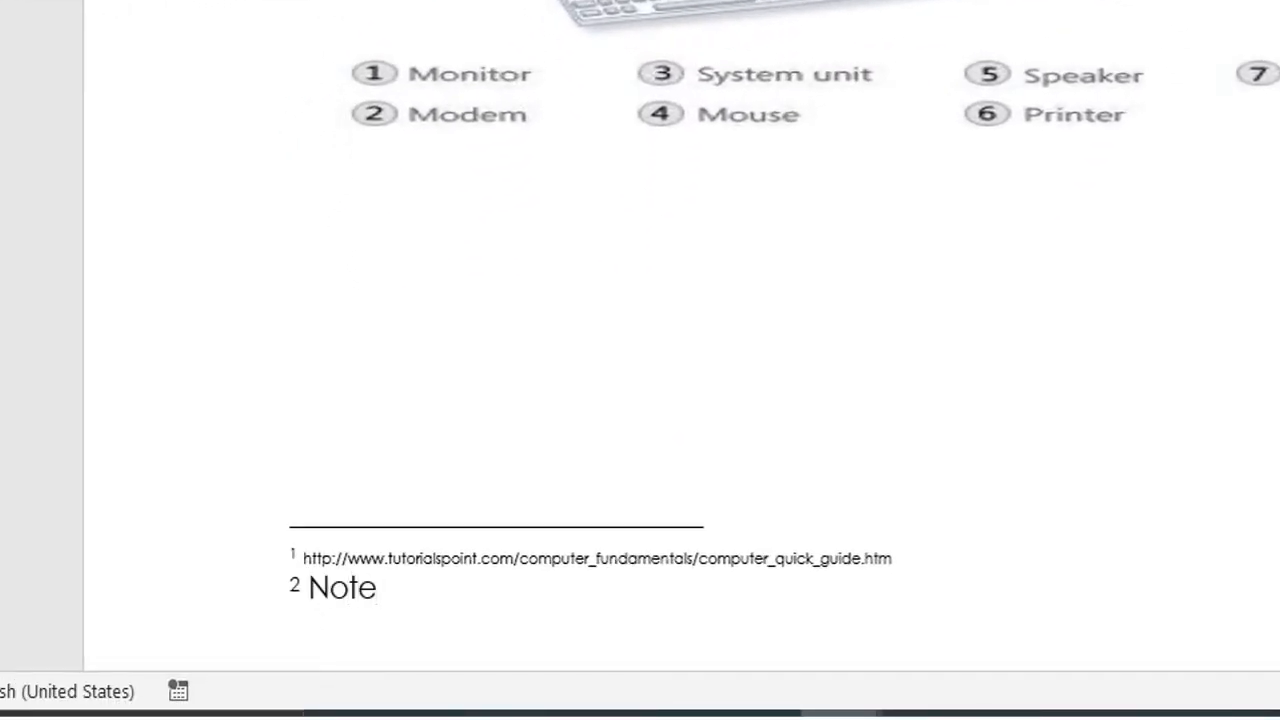
type(": This cove")
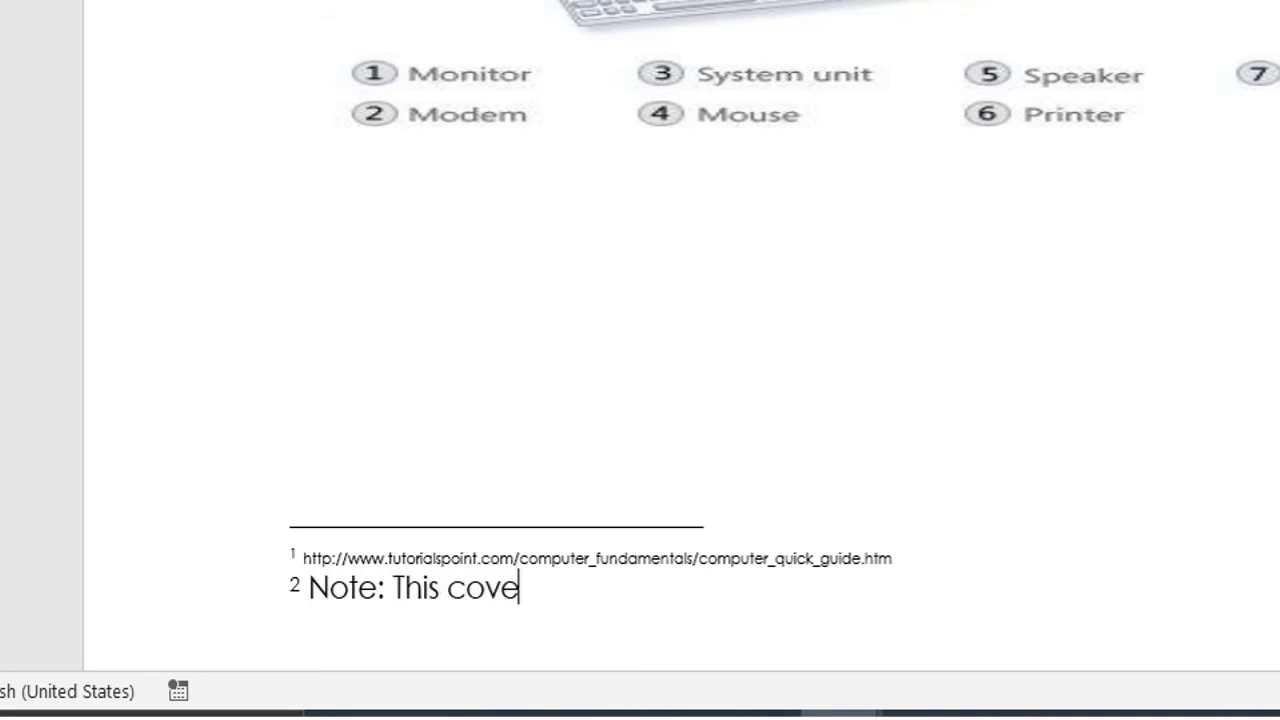
type("rs the ")
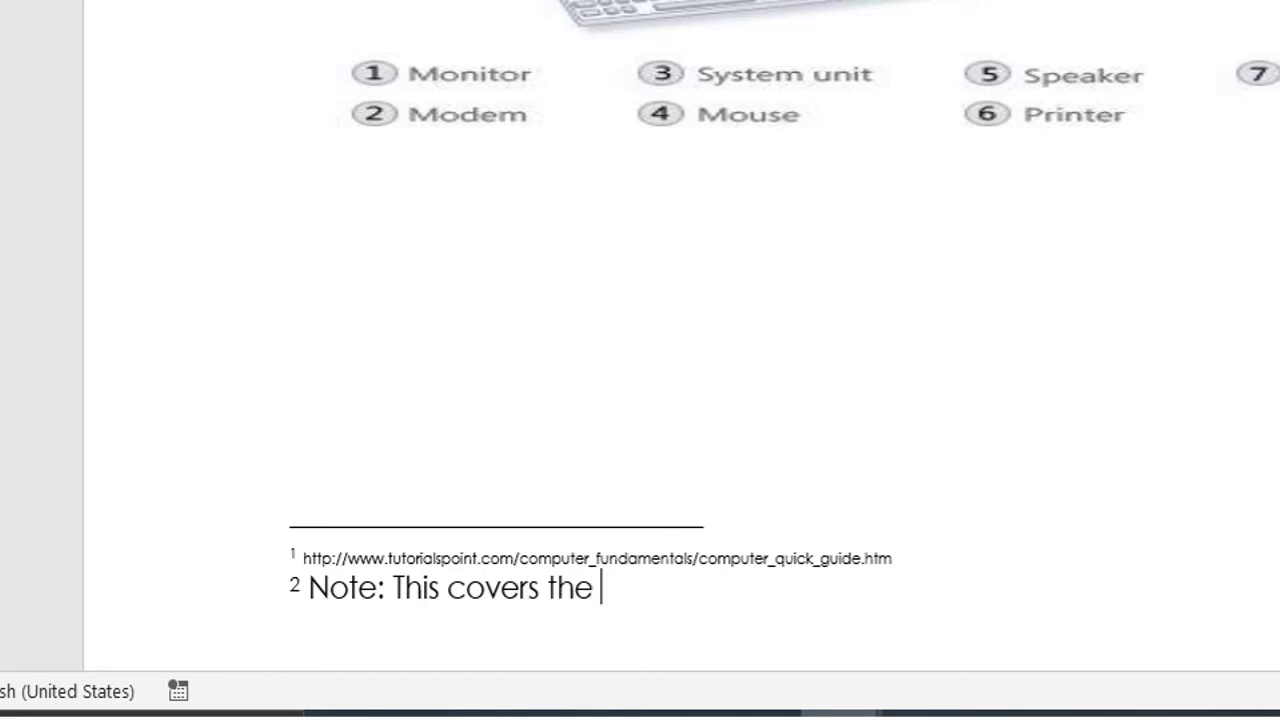
type("compone")
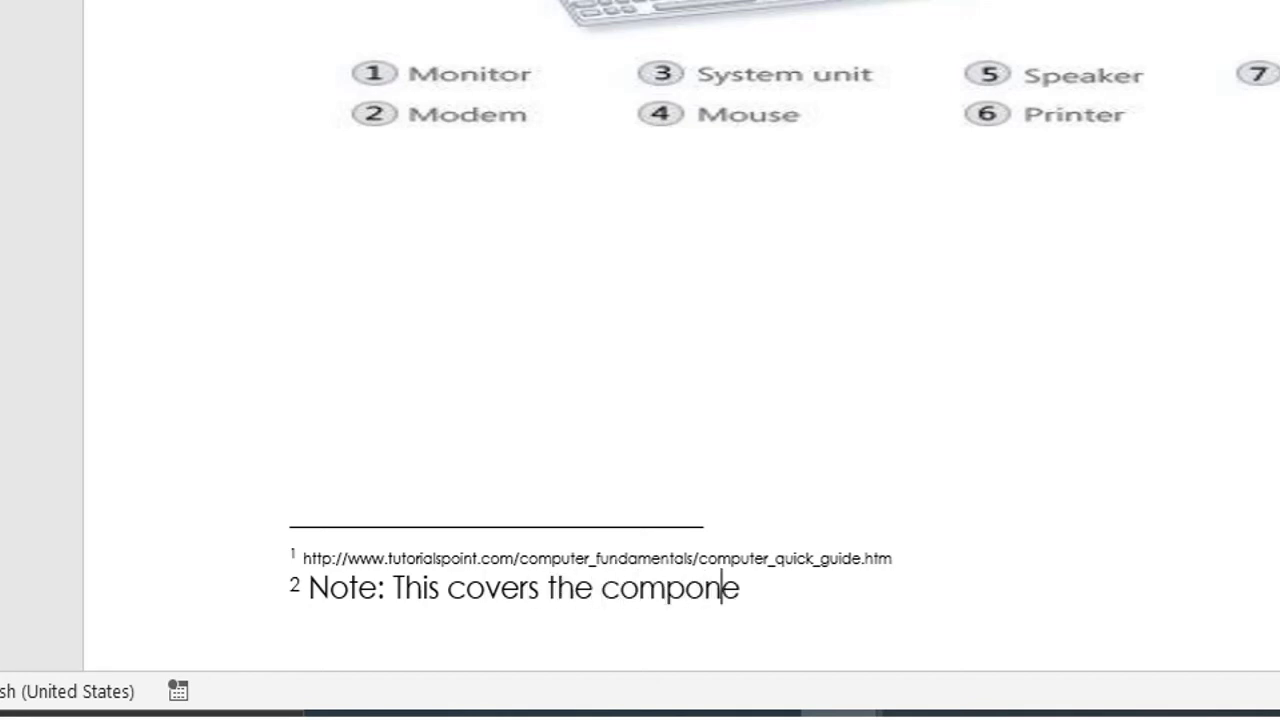
type("nts of")
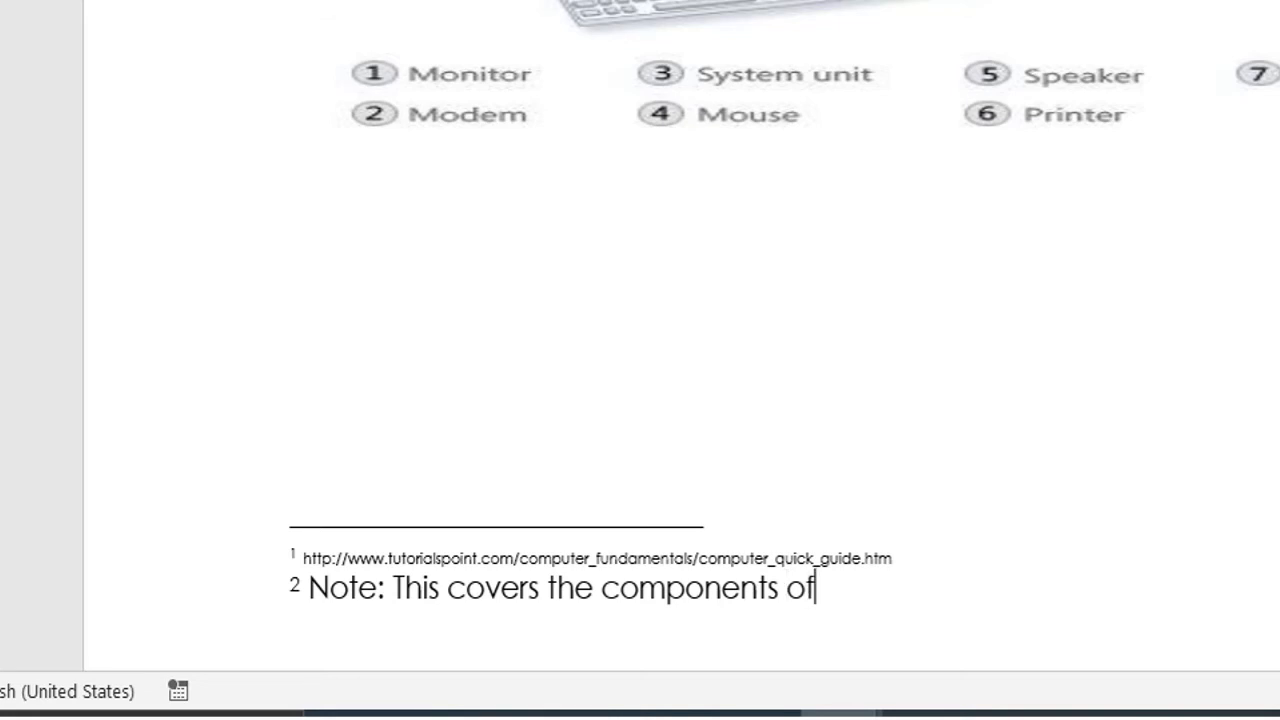
type(" a computer")
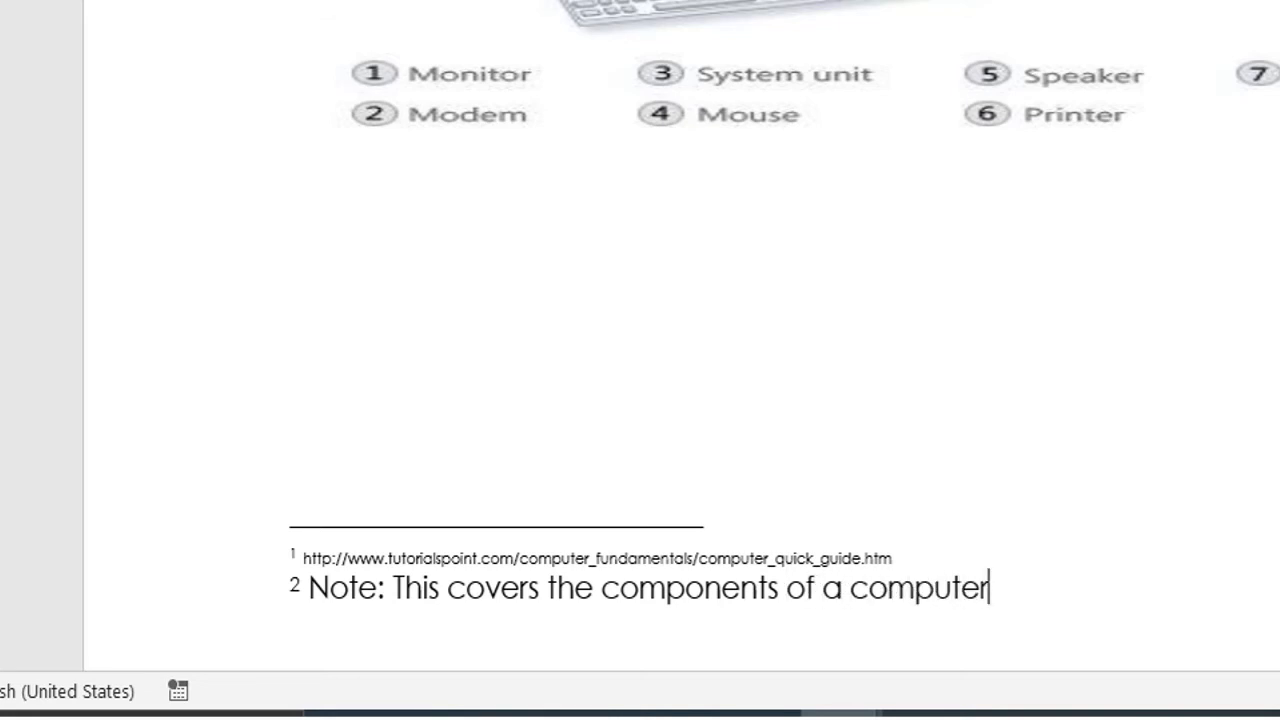
Reduce the font size of the whole second footnote, "Note: This covers the components of a computer", to 6
left_click(150, 606)
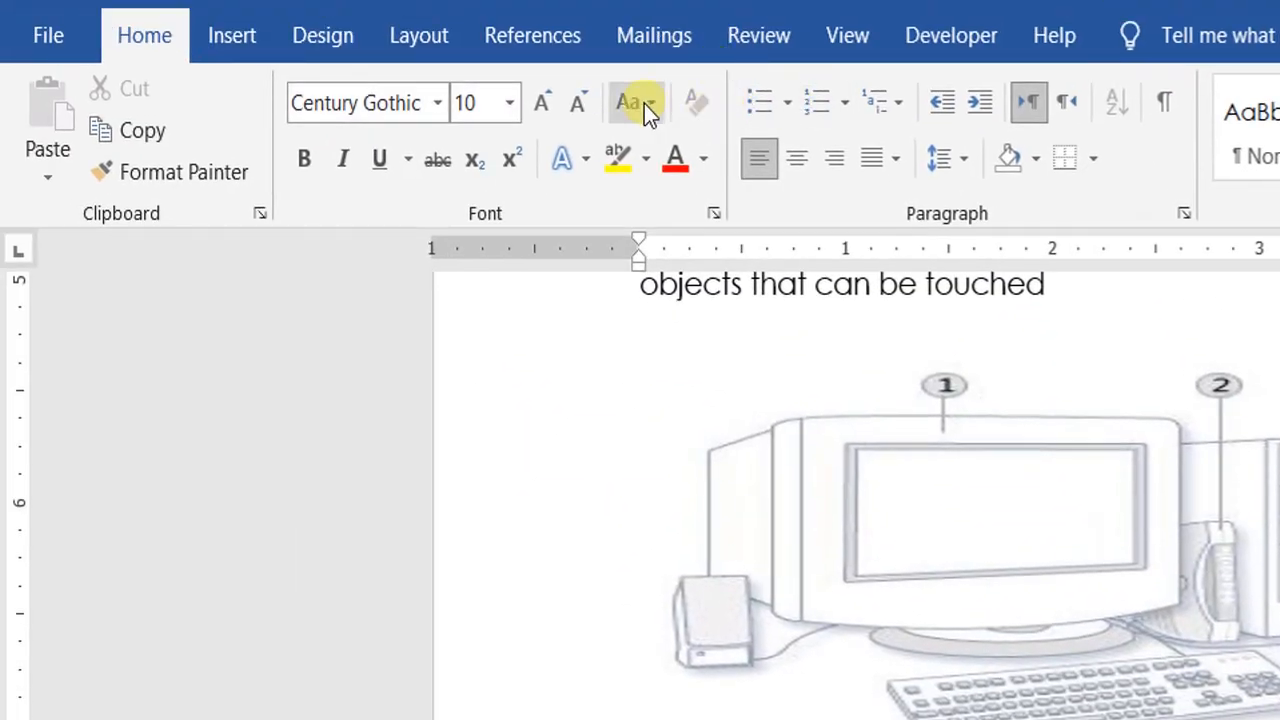
left_click(592, 102)
left_click(592, 102)
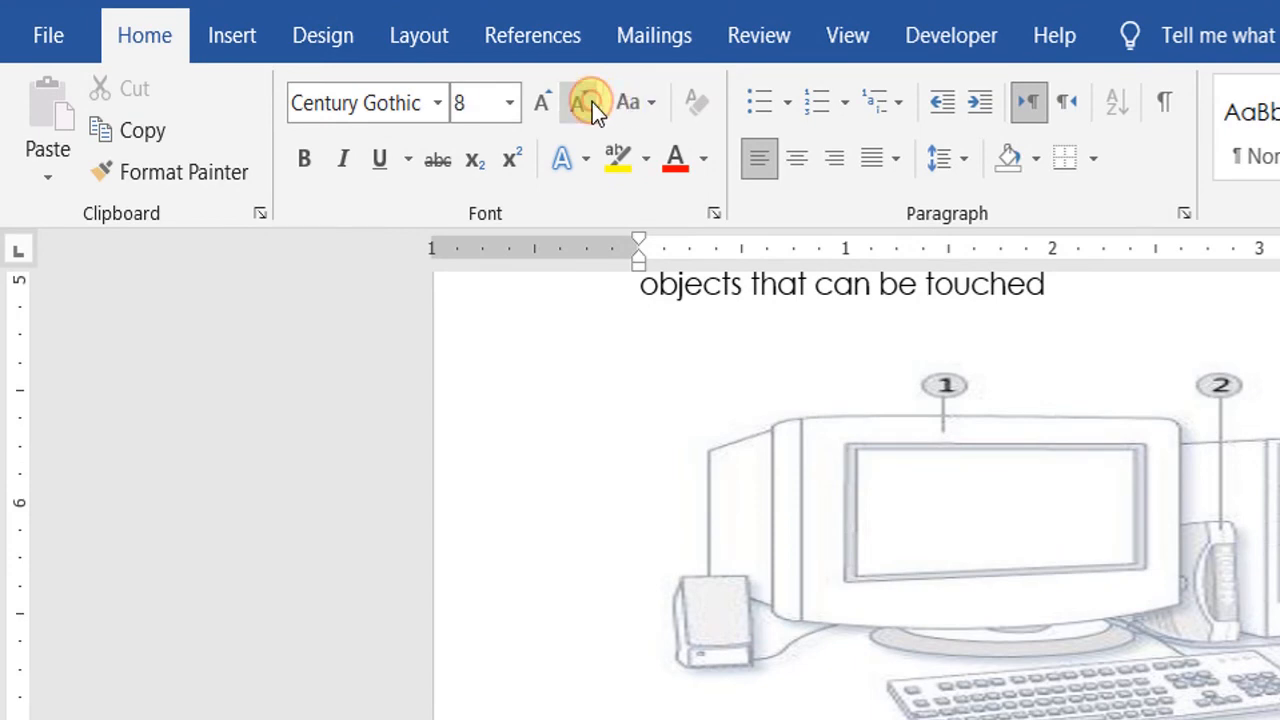
left_click(592, 102)
left_click(448, 78)
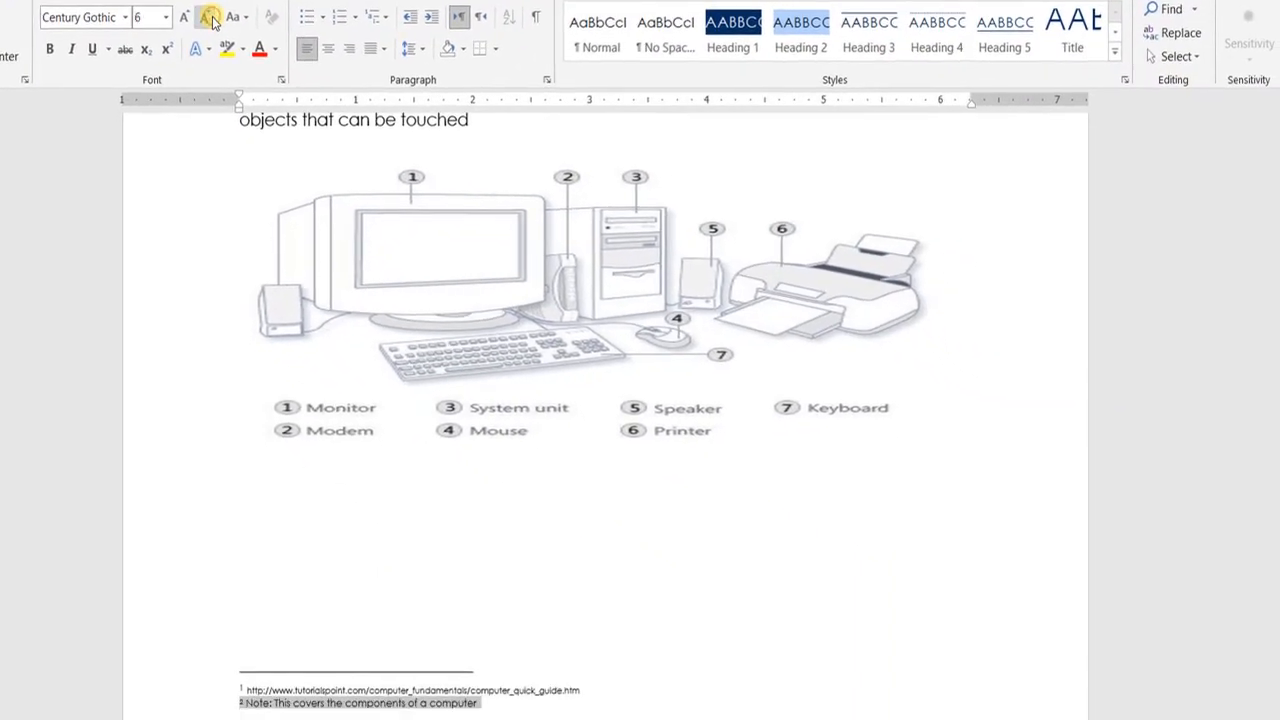
left_click(467, 572)
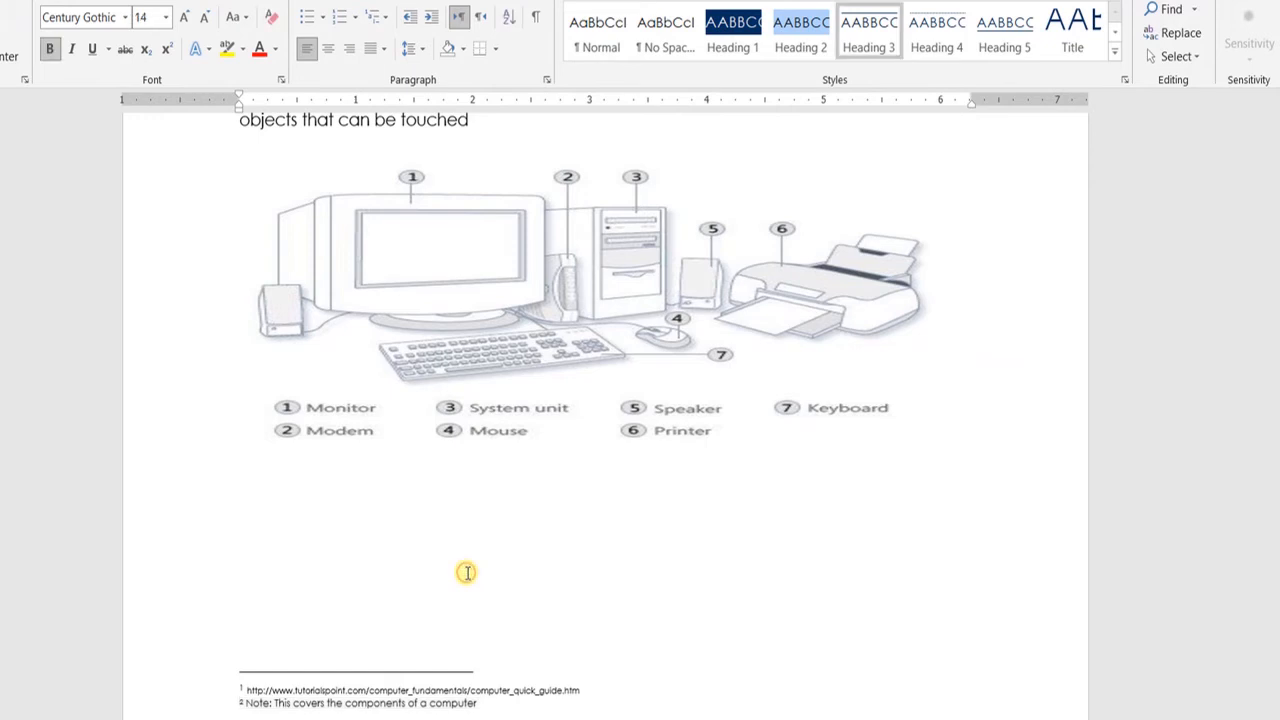
Review the footnote reference marks on the "Computer Components" and "Functionalities of a Computer" headings
key("Up")
key("Up")
key("Up")
key("Up")
key("Up")
key("Up")
key("Up")
key("Up")
key("Up")
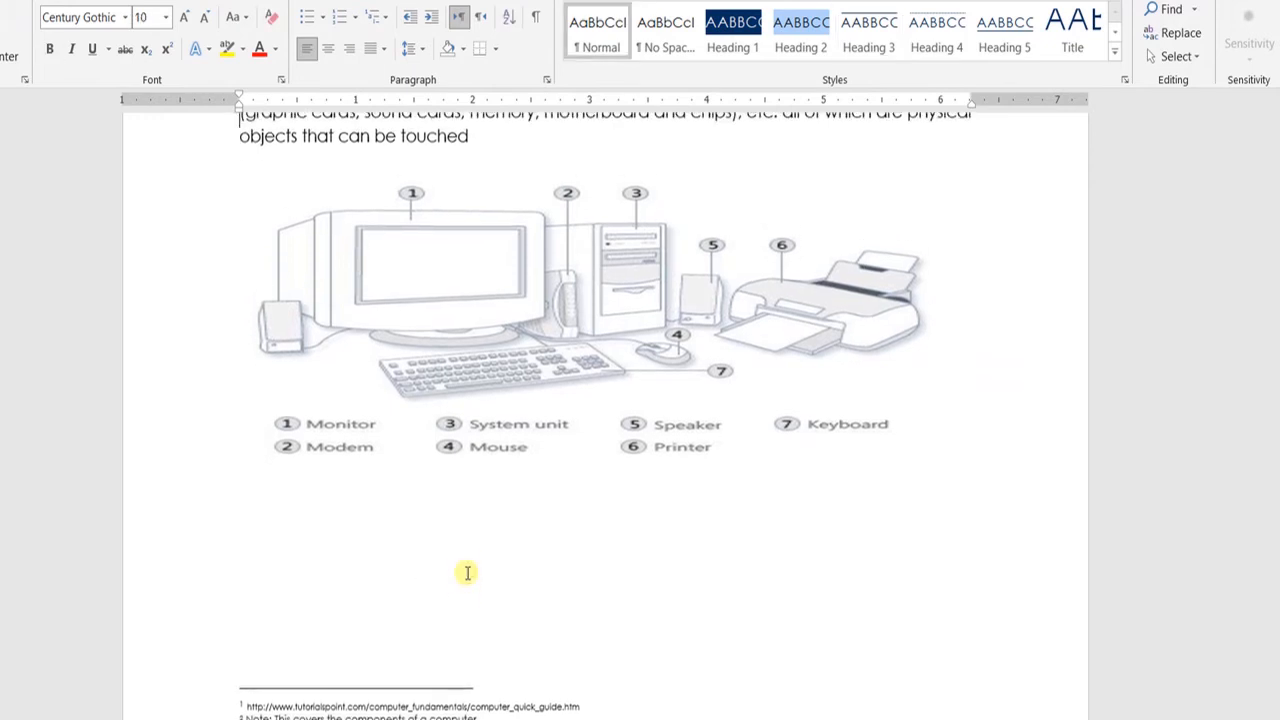
key("Up")
key("Up")
key("Up")
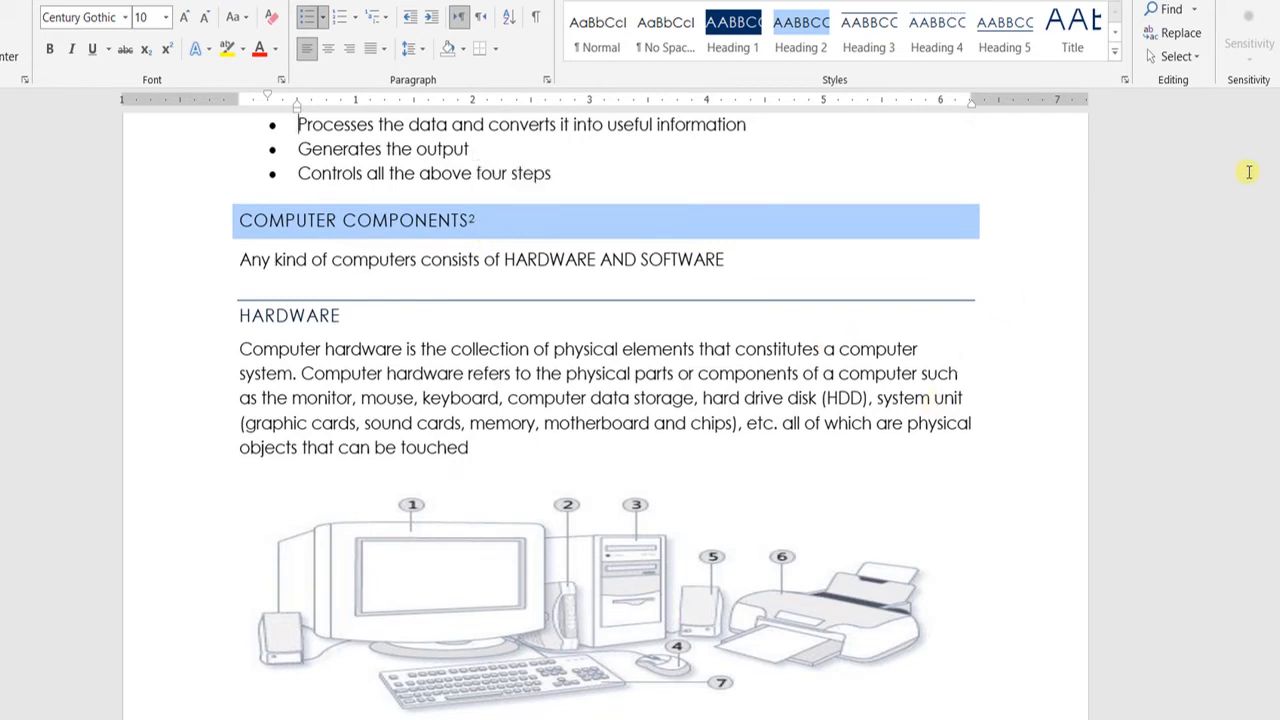
scroll(606, 416, "up", 3)
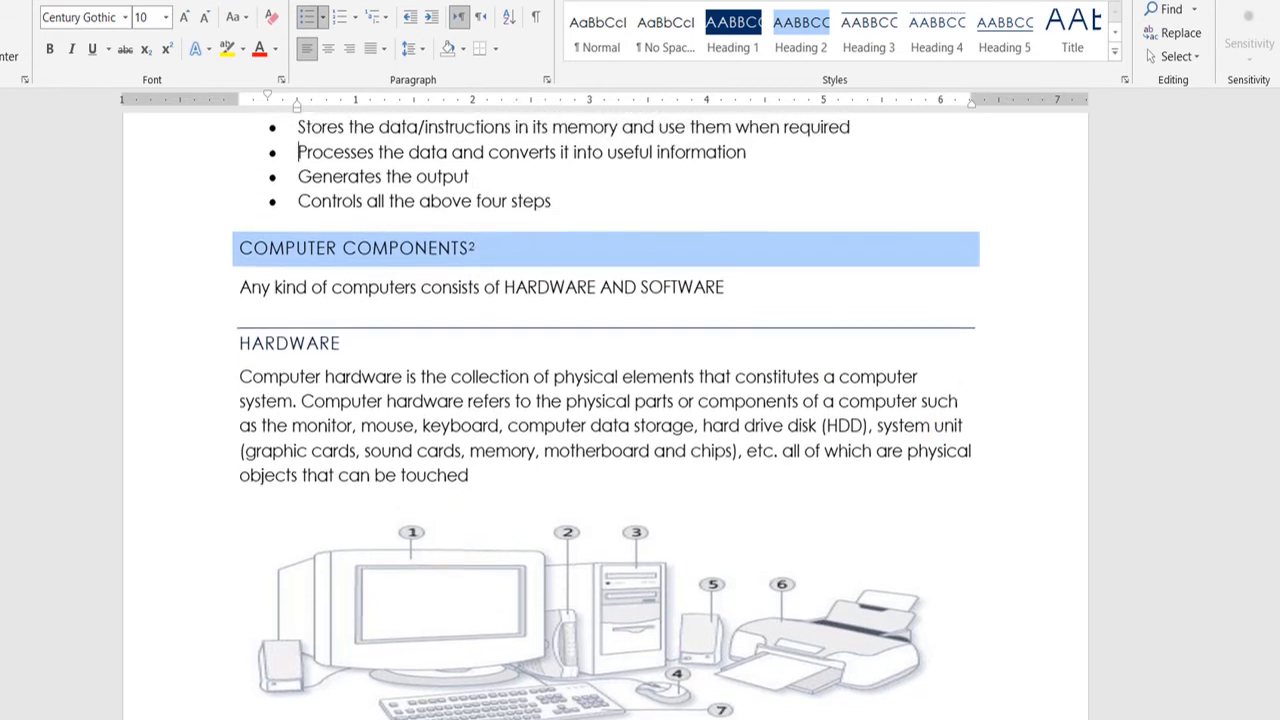
scroll(606, 416, "up", 1)
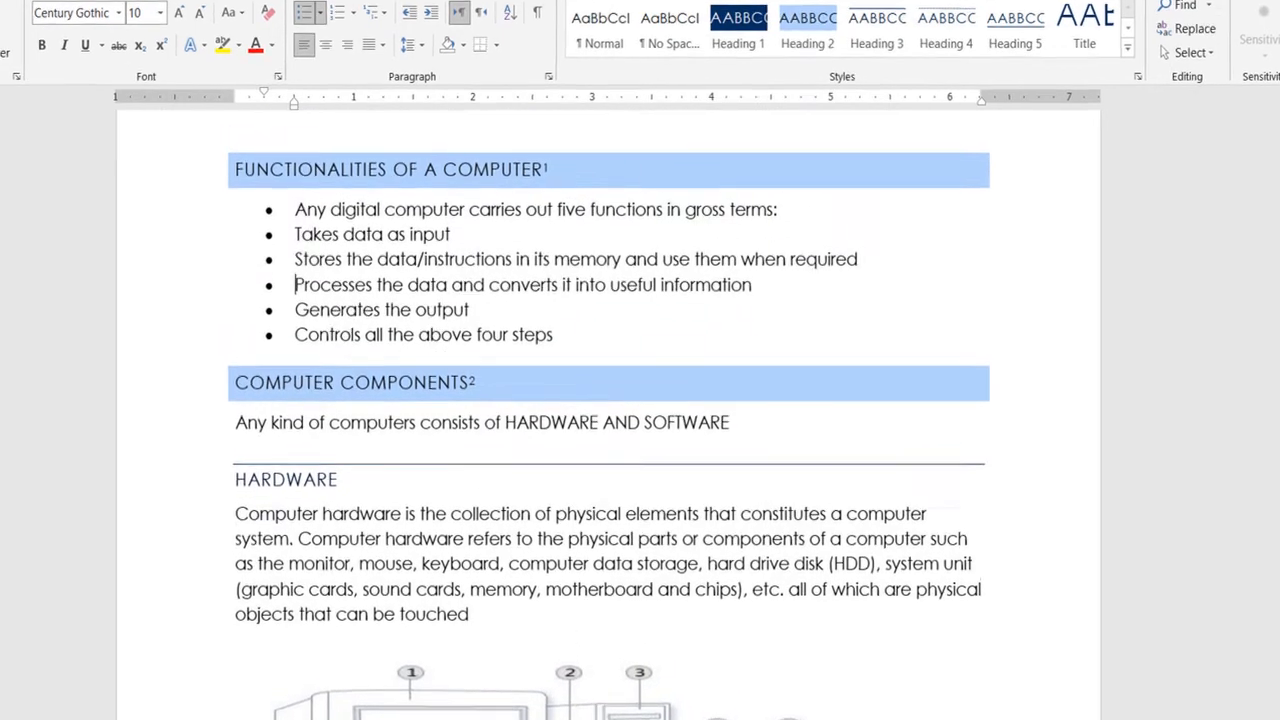